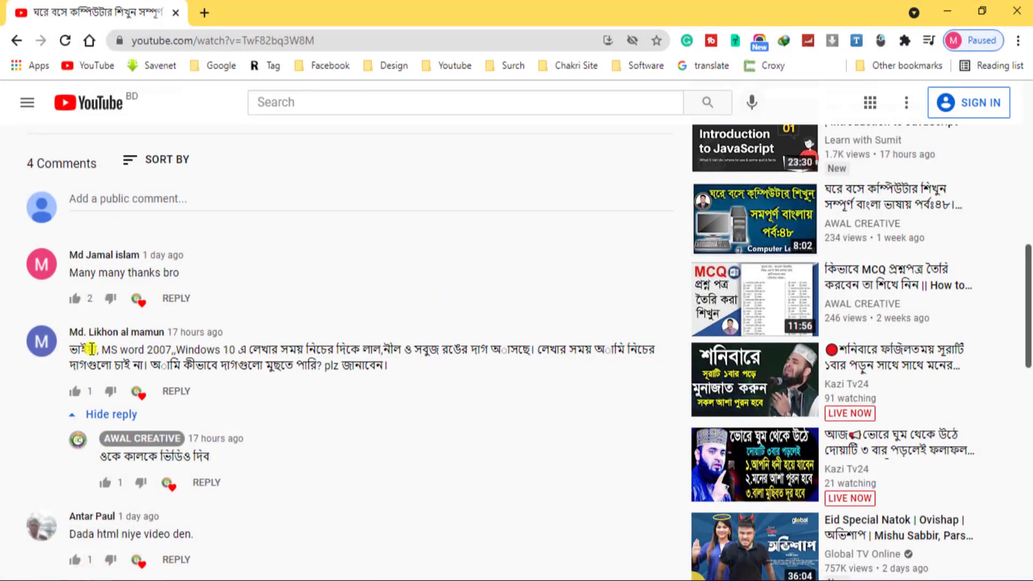
# Read the viewer's YouTube question about red and blue underlines, then minimize Chrome to show Word.
pyautogui.moveTo(71, 351); pyautogui.dragTo(537, 350)
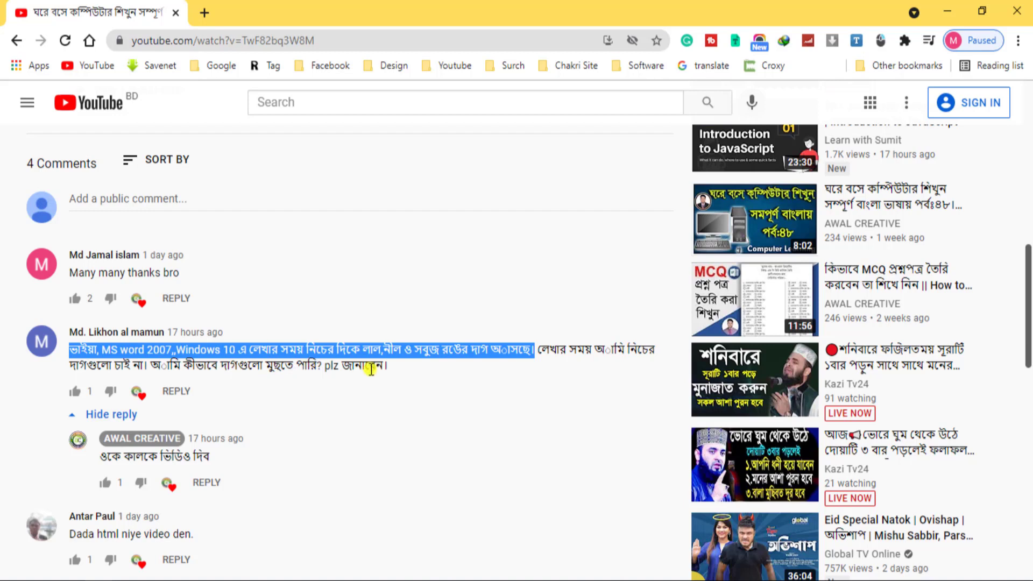
pyautogui.click(397, 370)
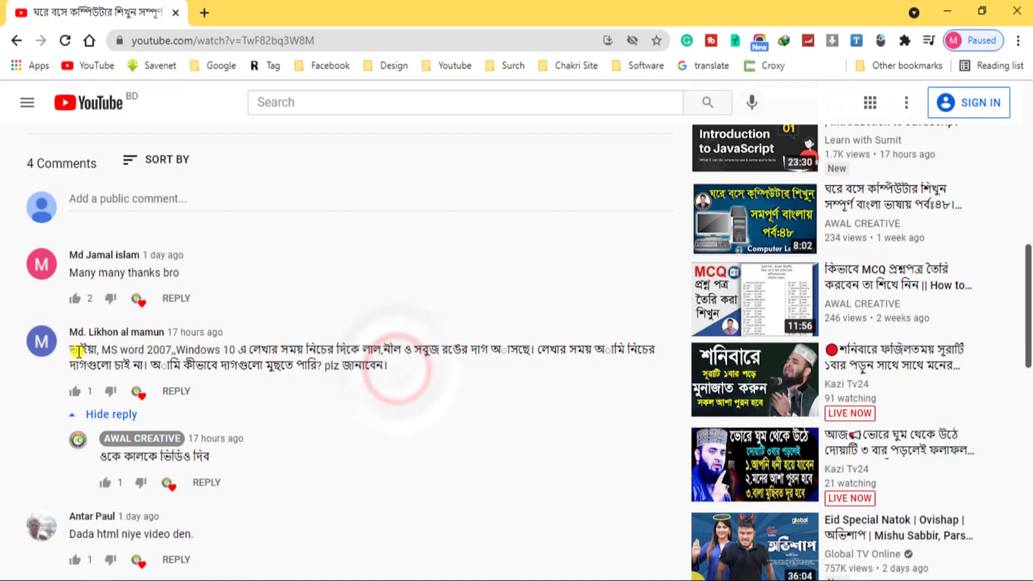
pyautogui.moveTo(71, 349)
pyautogui.mouseDown()
pyautogui.moveTo(260, 350)
pyautogui.moveTo(388, 365)
pyautogui.mouseUp()
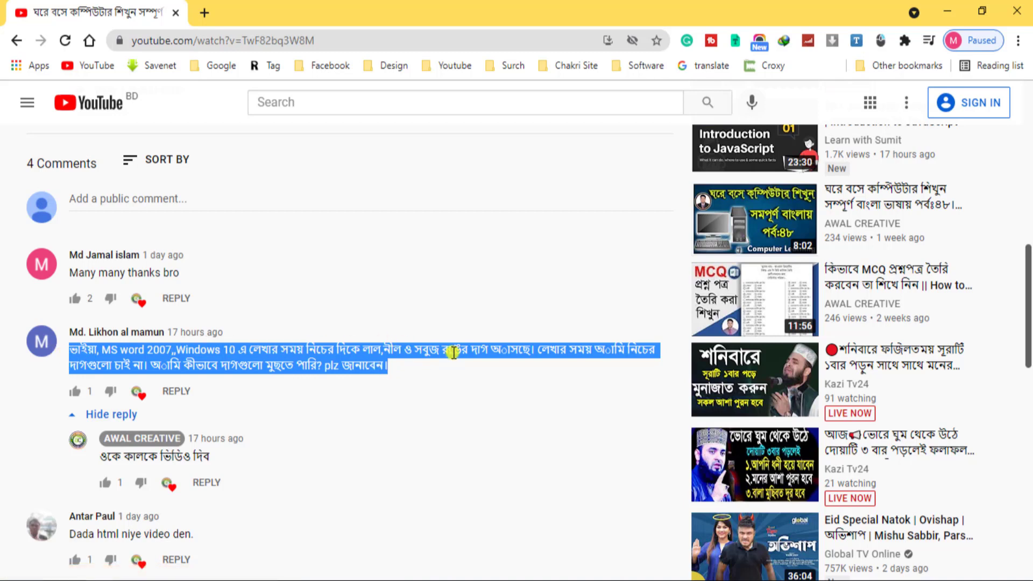
pyautogui.click(370, 370)
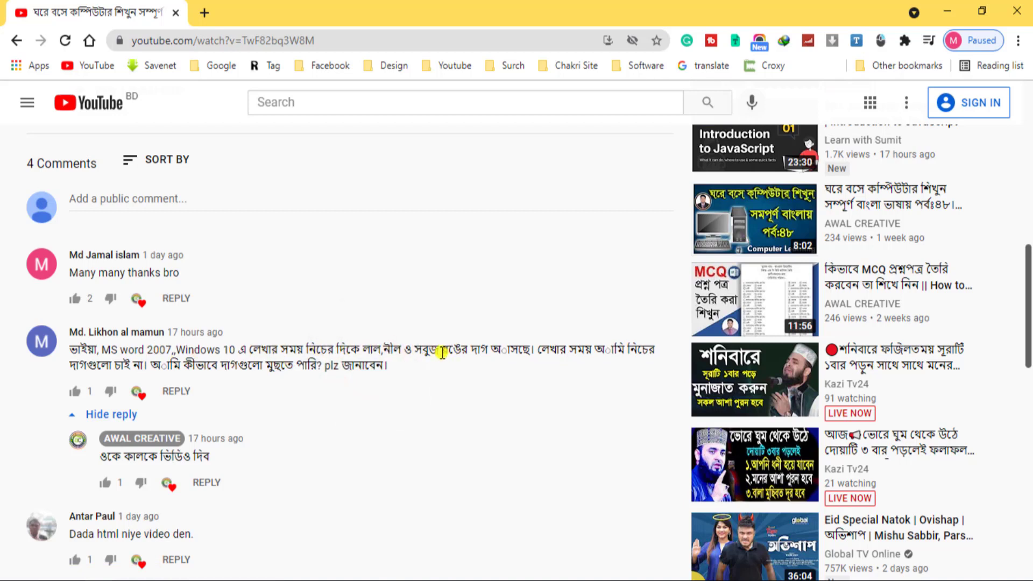
pyautogui.click(947, 10)
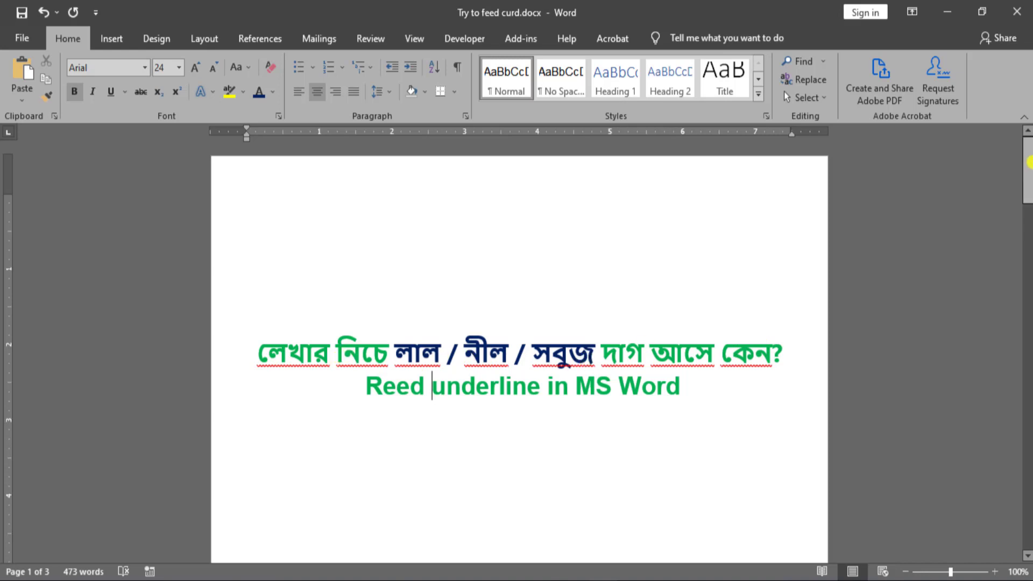
pyautogui.moveTo(1028, 161); pyautogui.dragTo(1029, 307)
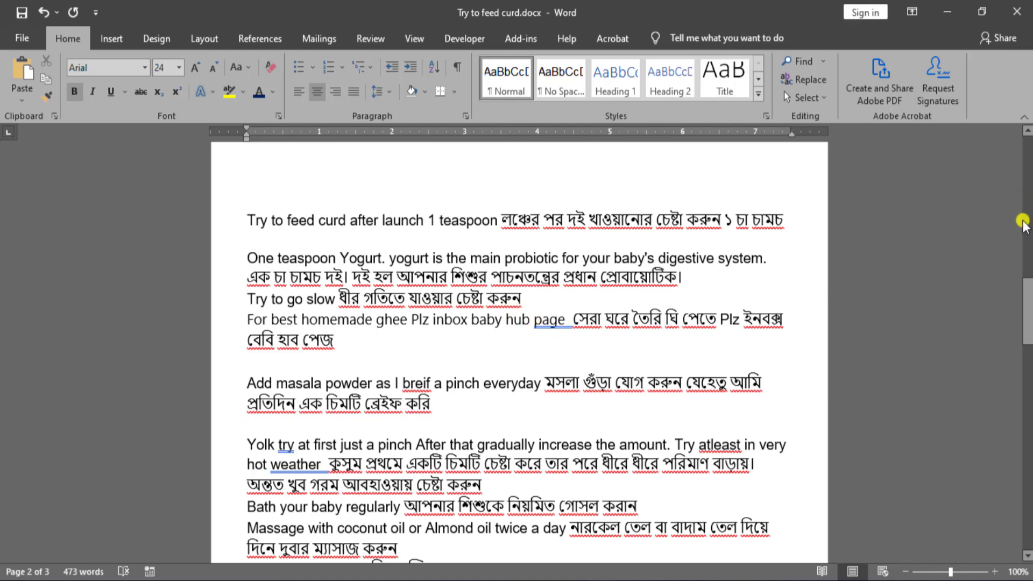
pyautogui.moveTo(1027, 285); pyautogui.dragTo(1024, 312)
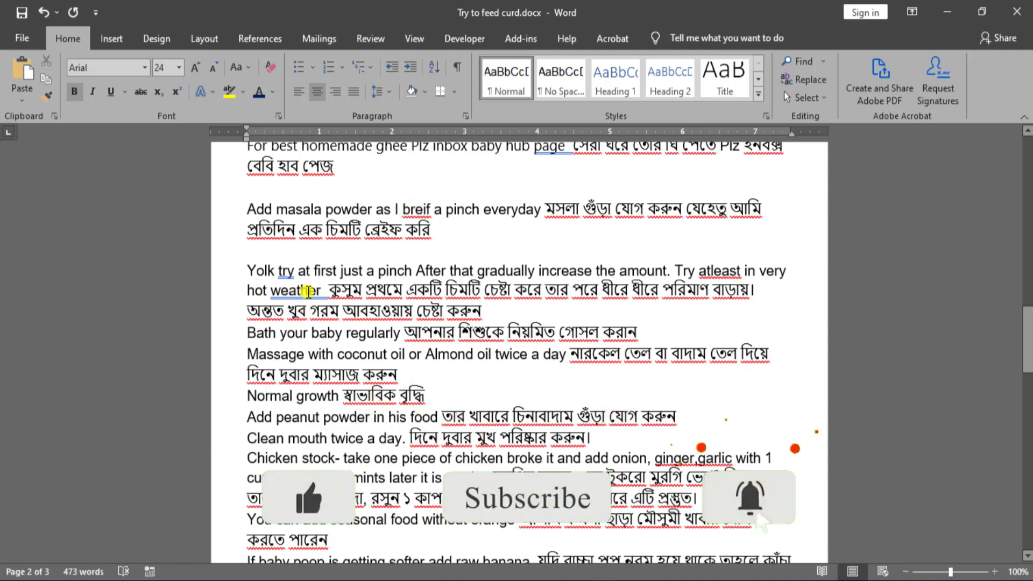
pyautogui.moveTo(1027, 339); pyautogui.dragTo(1027, 148)
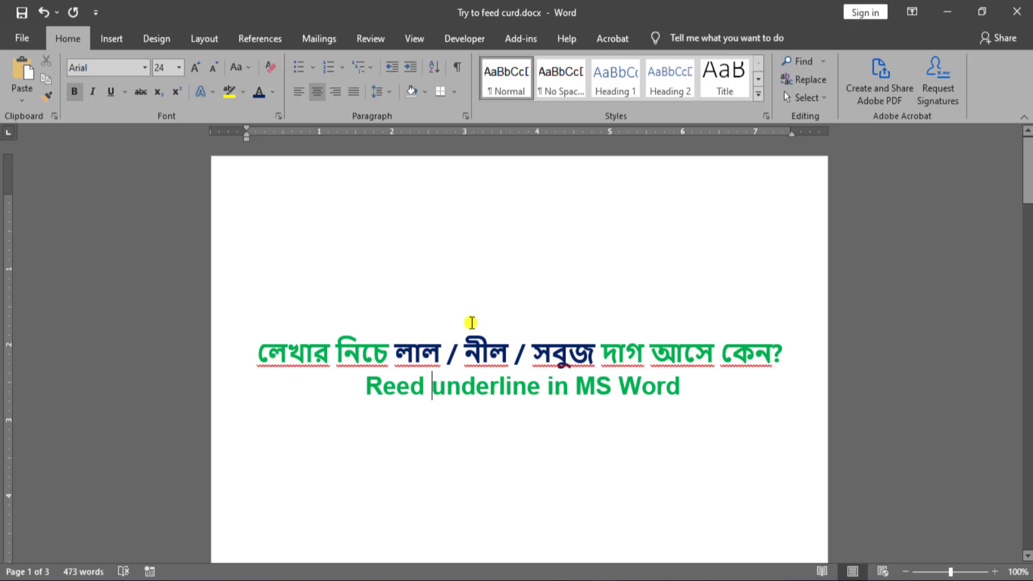
pyautogui.moveTo(1023, 183); pyautogui.dragTo(1027, 395)
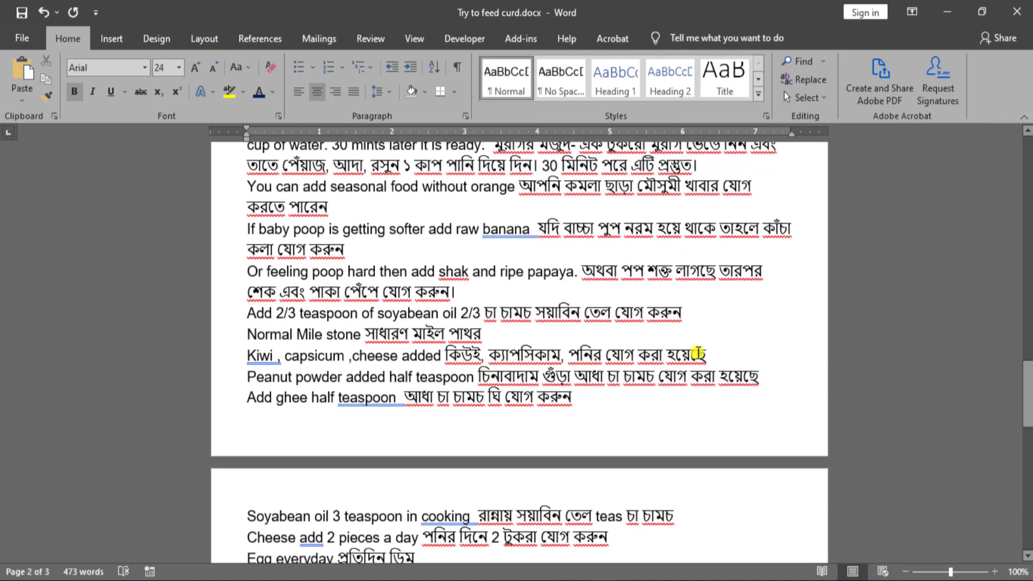
pyautogui.moveTo(1026, 398); pyautogui.dragTo(1028, 169)
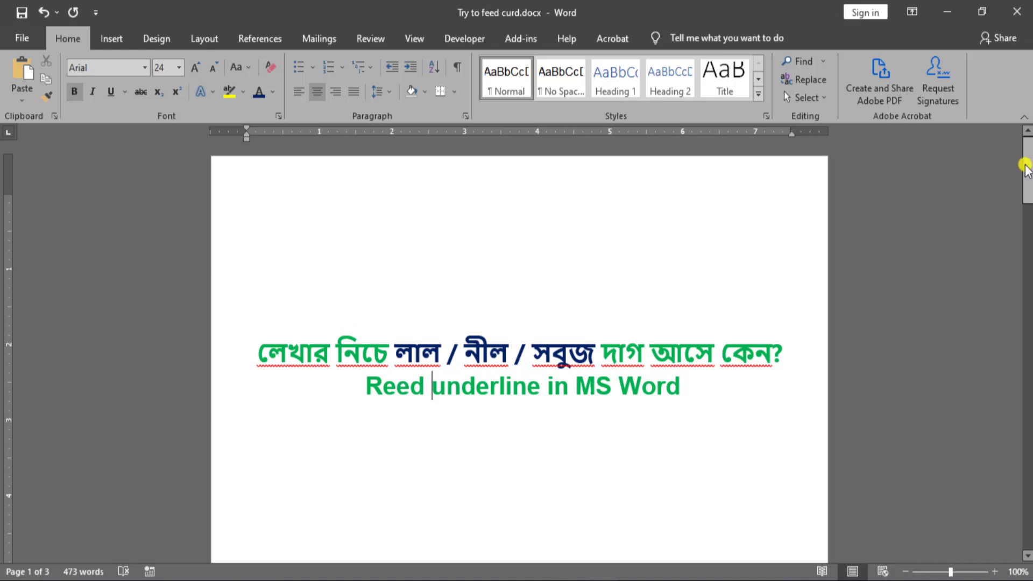
# Scroll back to the document's top and open the Customize Quick Access Toolbar list.
pyautogui.moveTo(1026, 168); pyautogui.dragTo(1025, 190)
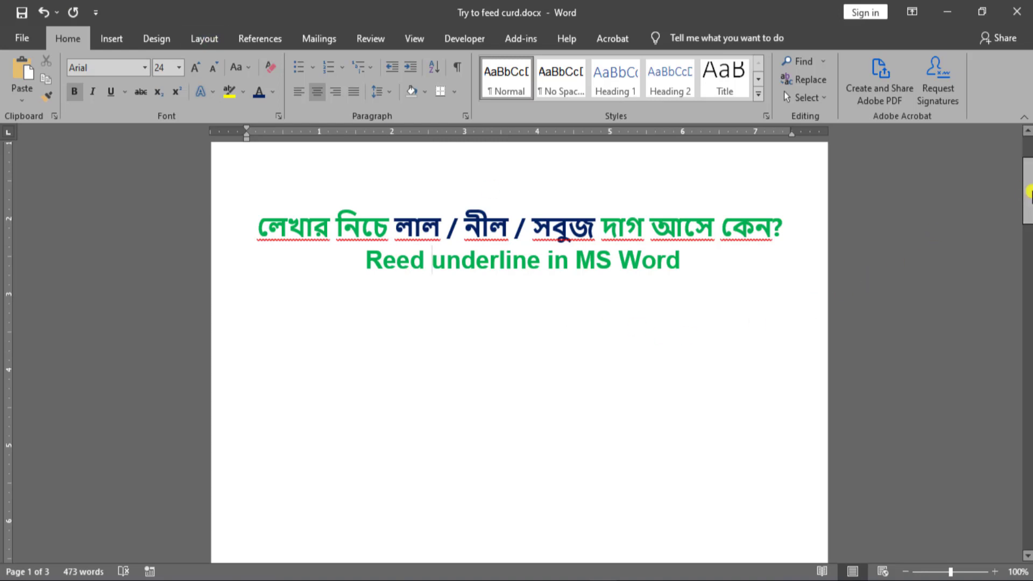
pyautogui.moveTo(1024, 191); pyautogui.dragTo(1024, 169)
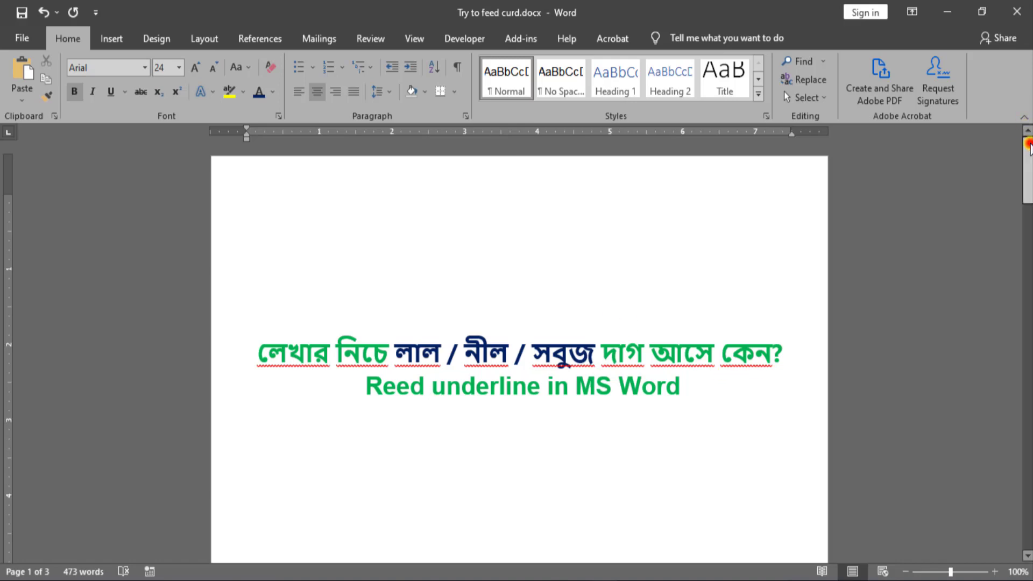
pyautogui.moveTo(1026, 145)
pyautogui.mouseDown()
pyautogui.moveTo(1028, 274)
pyautogui.moveTo(1028, 144)
pyautogui.mouseUp()
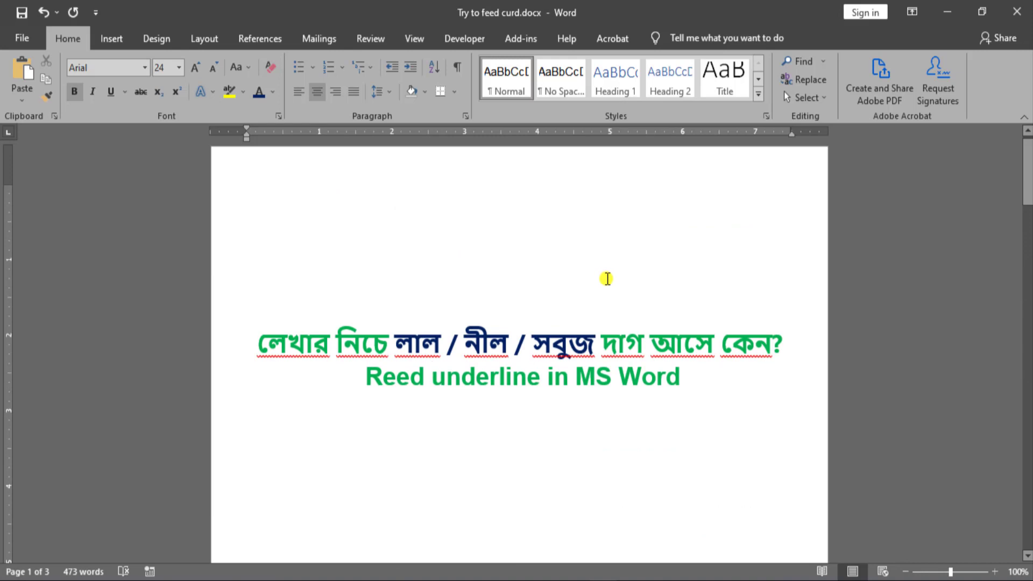
pyautogui.moveTo(1026, 177); pyautogui.dragTo(1026, 168)
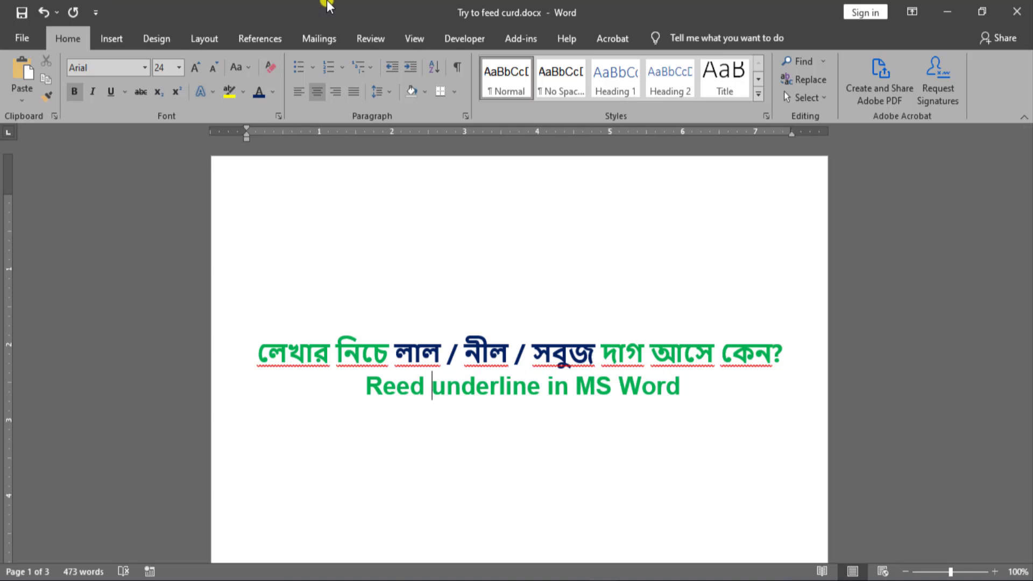
pyautogui.click(96, 12)
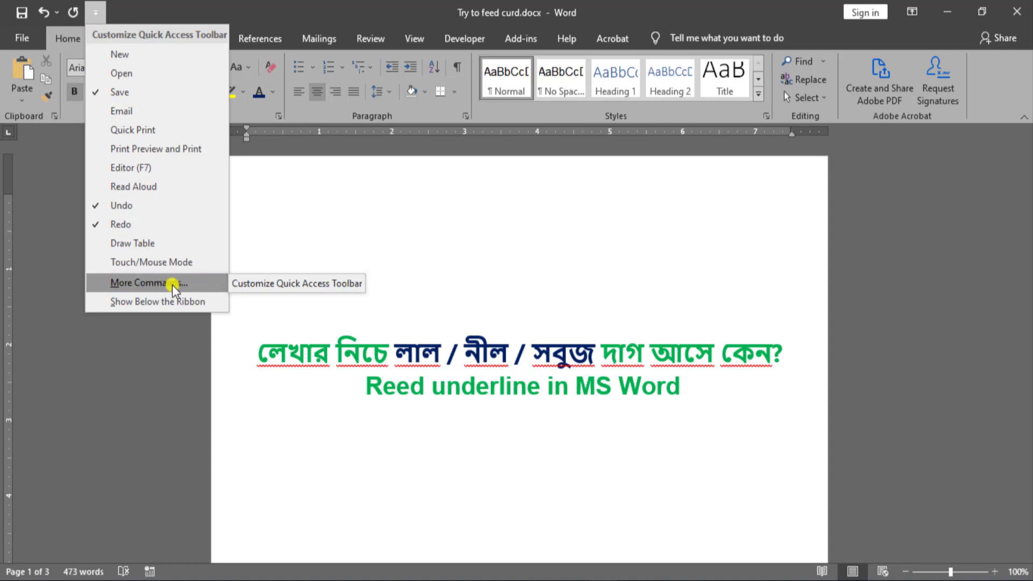
# Tick Proofing's hide spelling and grammar errors for this document, then close Options without confirming.
pyautogui.click(192, 285)
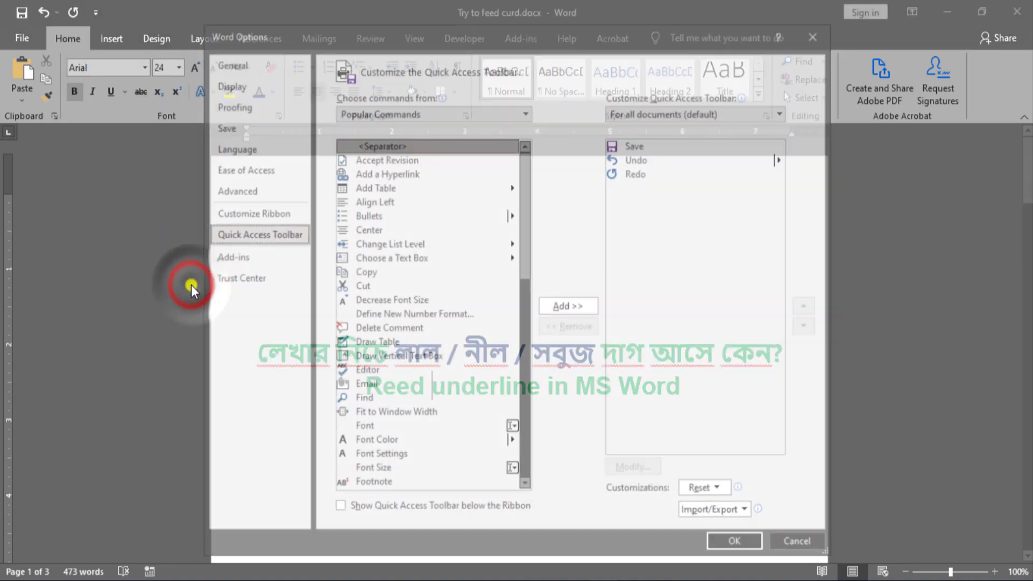
pyautogui.moveTo(430, 35); pyautogui.dragTo(456, 43)
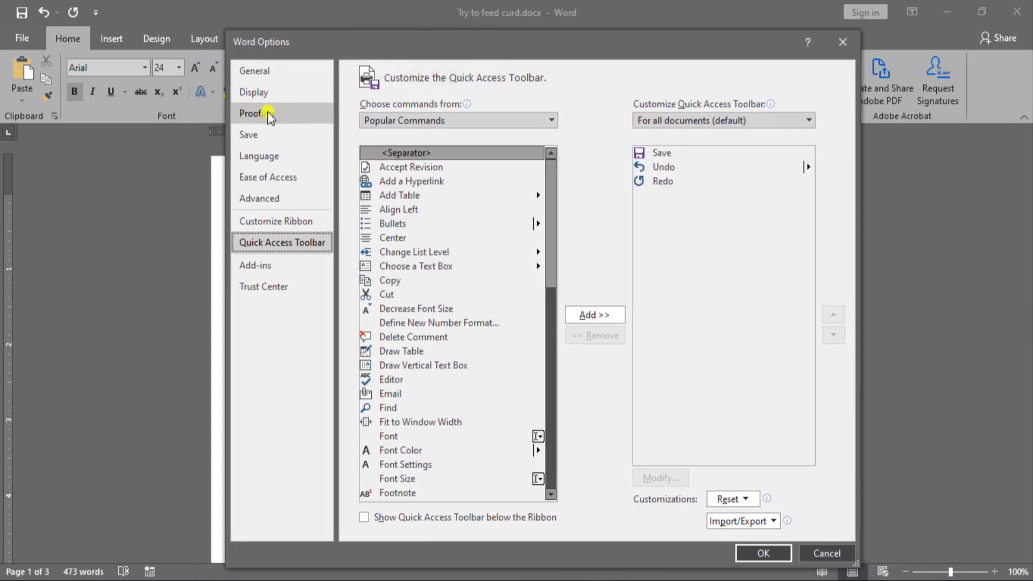
pyautogui.click(267, 112)
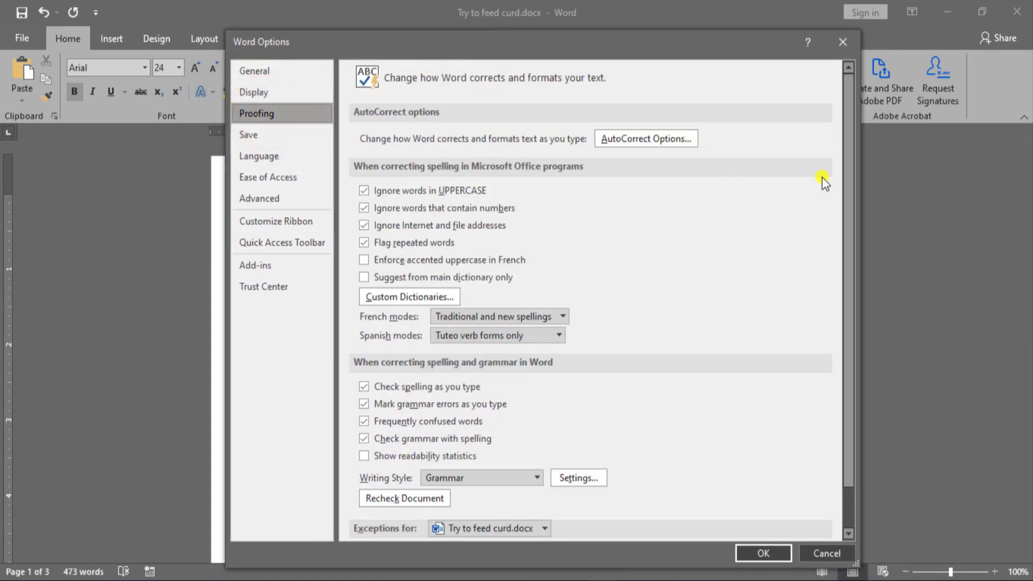
pyautogui.moveTo(849, 169); pyautogui.dragTo(854, 214)
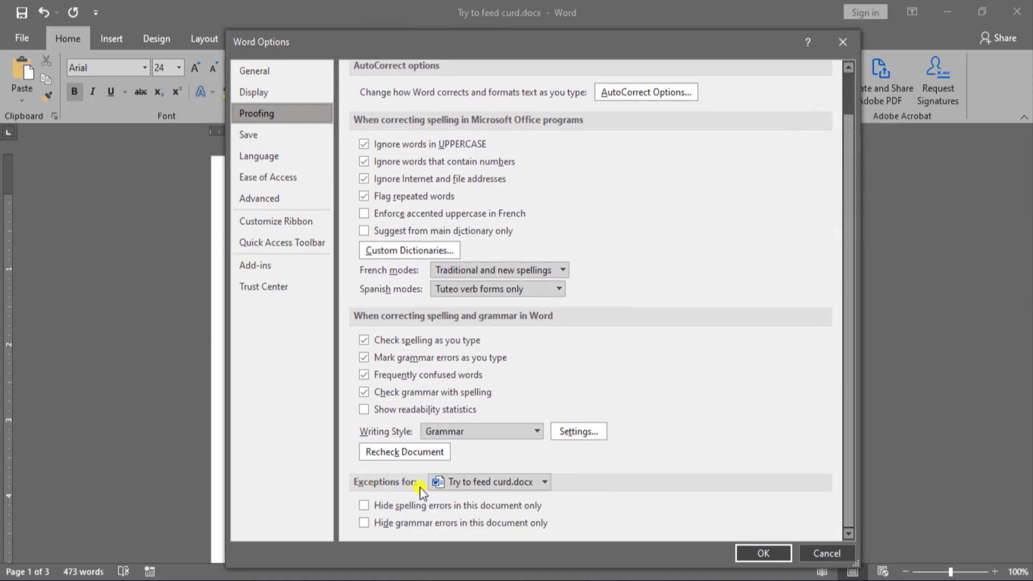
pyautogui.click(363, 522)
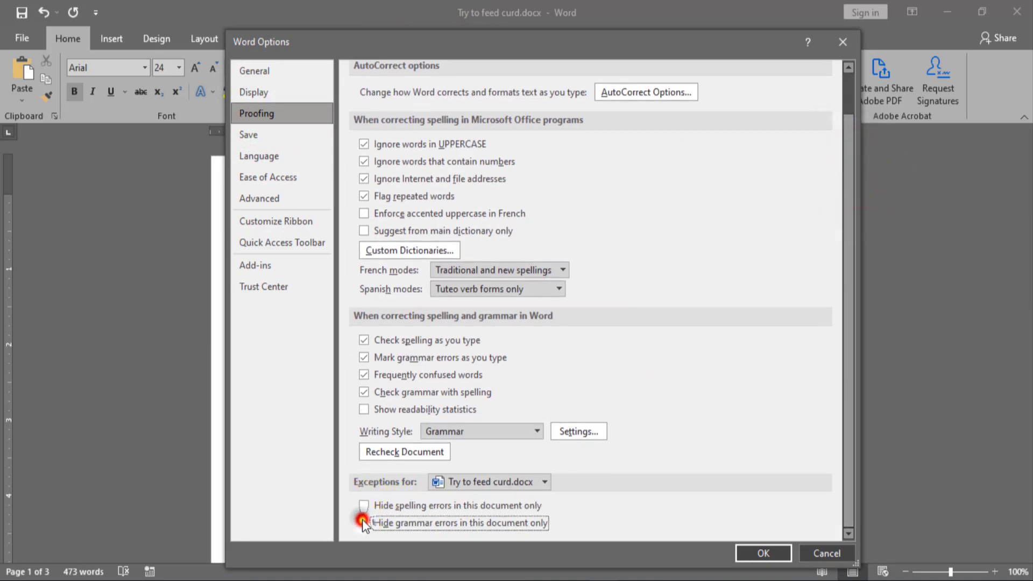
pyautogui.click(364, 506)
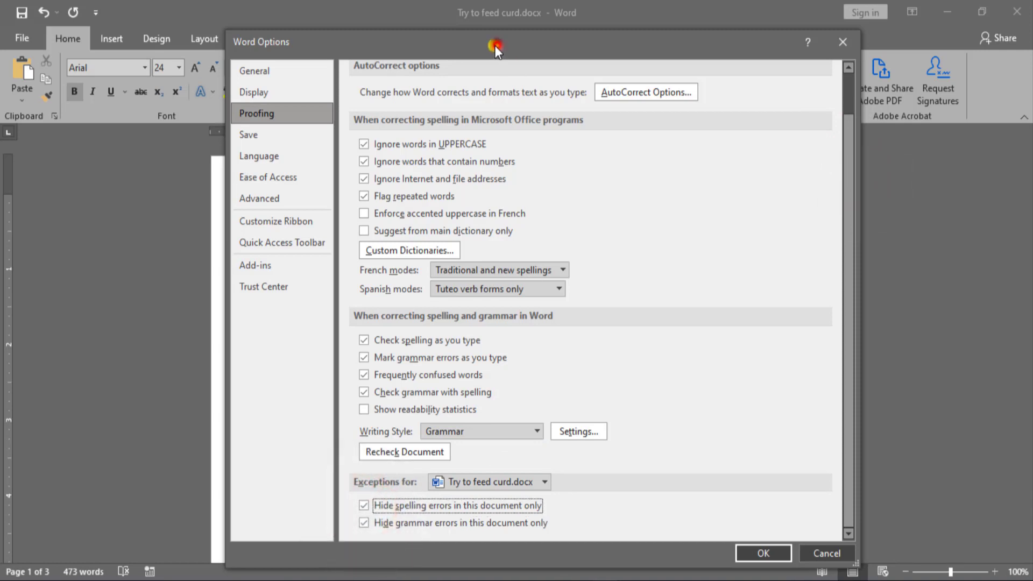
pyautogui.moveTo(495, 43); pyautogui.dragTo(338, 35)
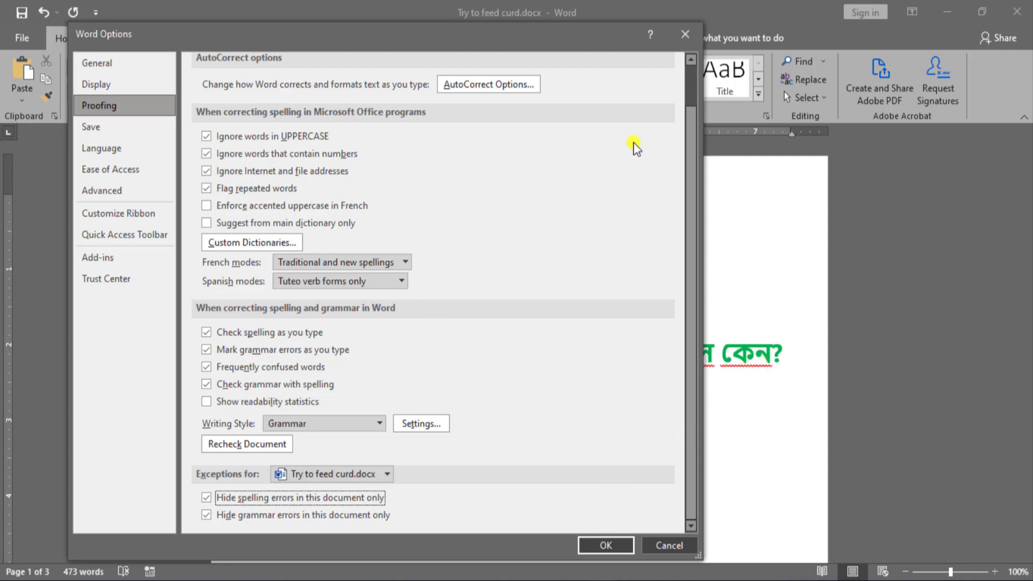
pyautogui.click(685, 34)
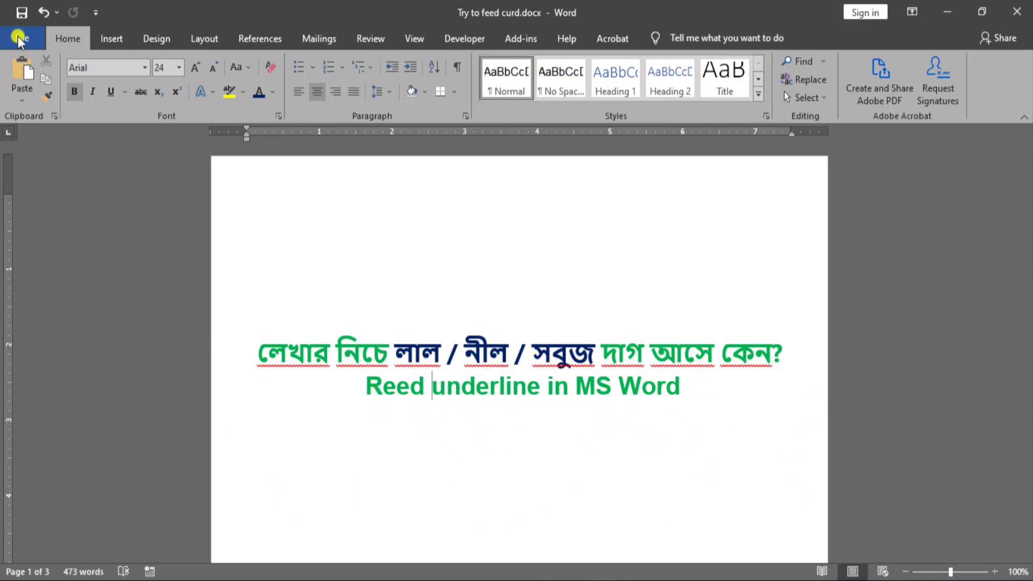
# From File > Options > Proofing, hide spelling and grammar errors in Try to feed curd.docx only, confirming with OK.
pyautogui.click(19, 38)
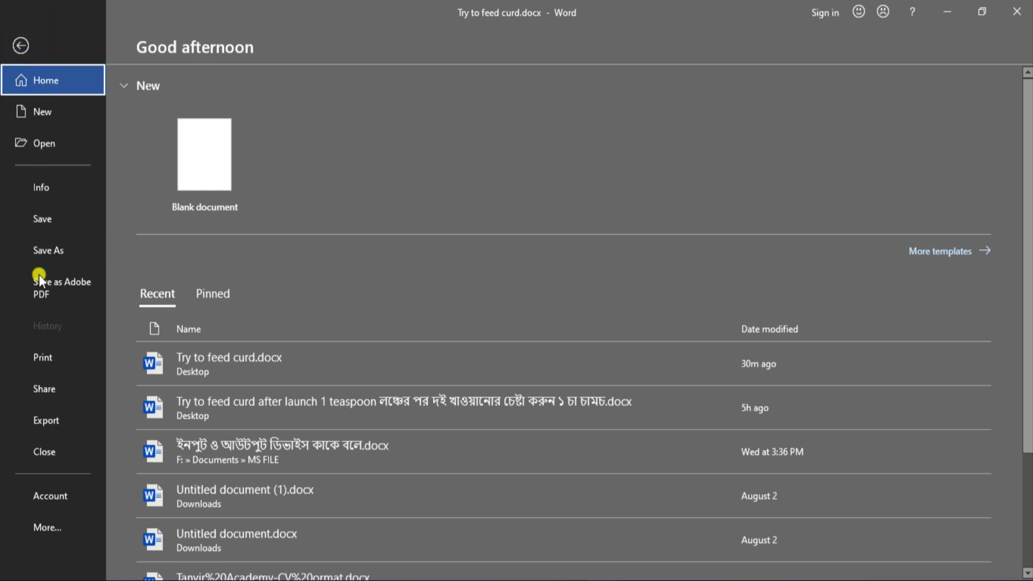
pyautogui.click(57, 527)
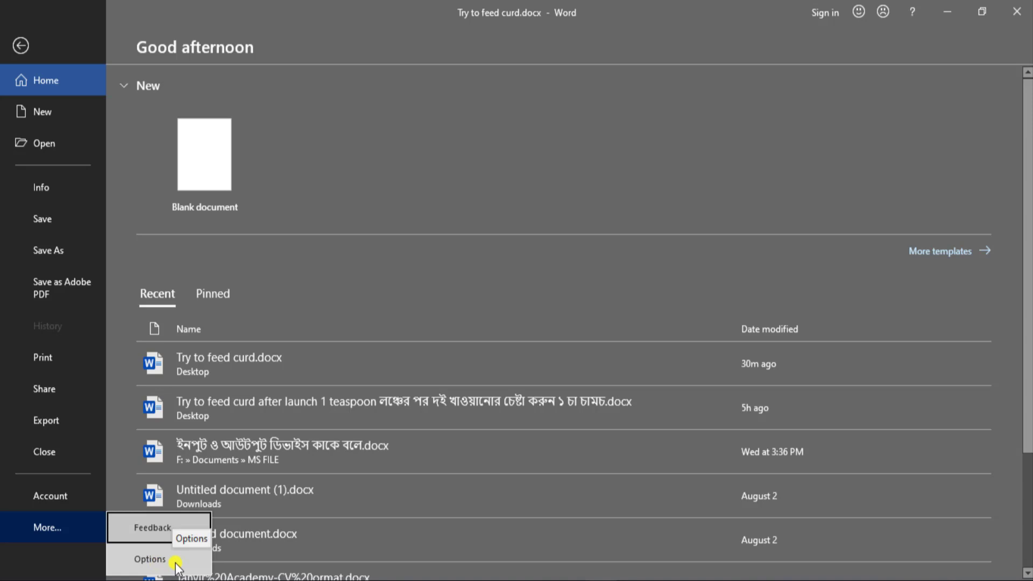
pyautogui.click(150, 562)
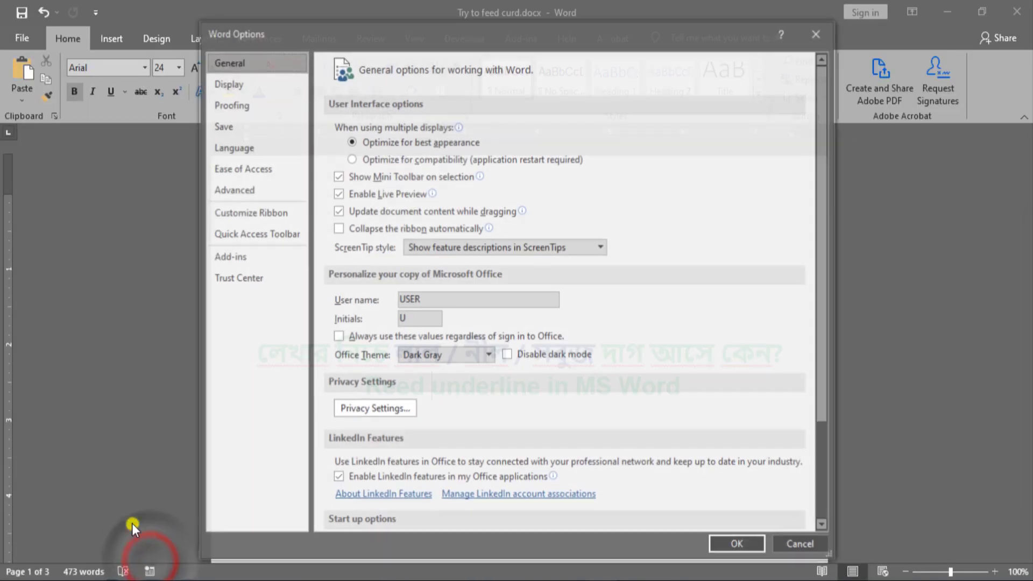
pyautogui.moveTo(547, 42); pyautogui.dragTo(535, 53)
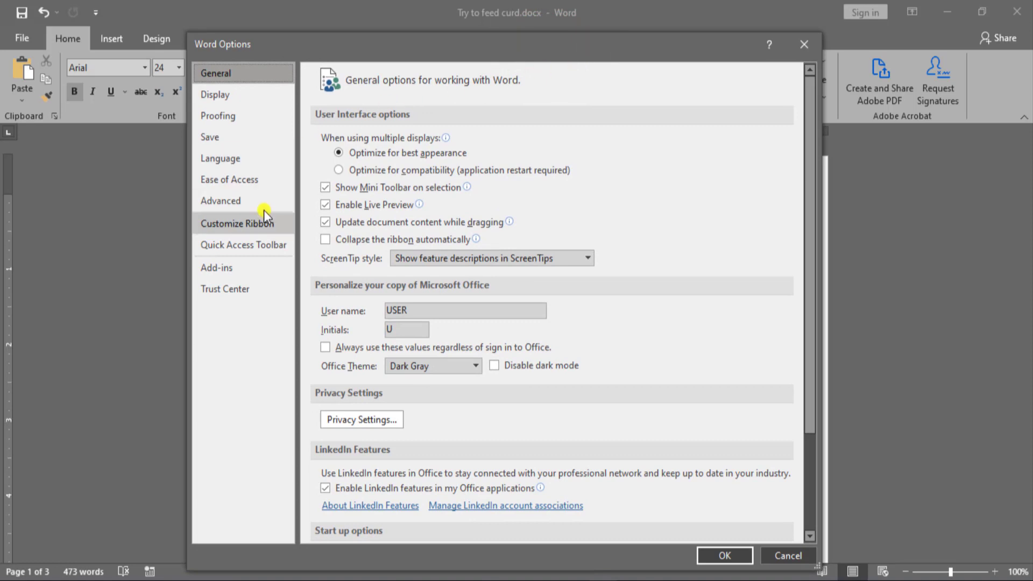
pyautogui.click(215, 118)
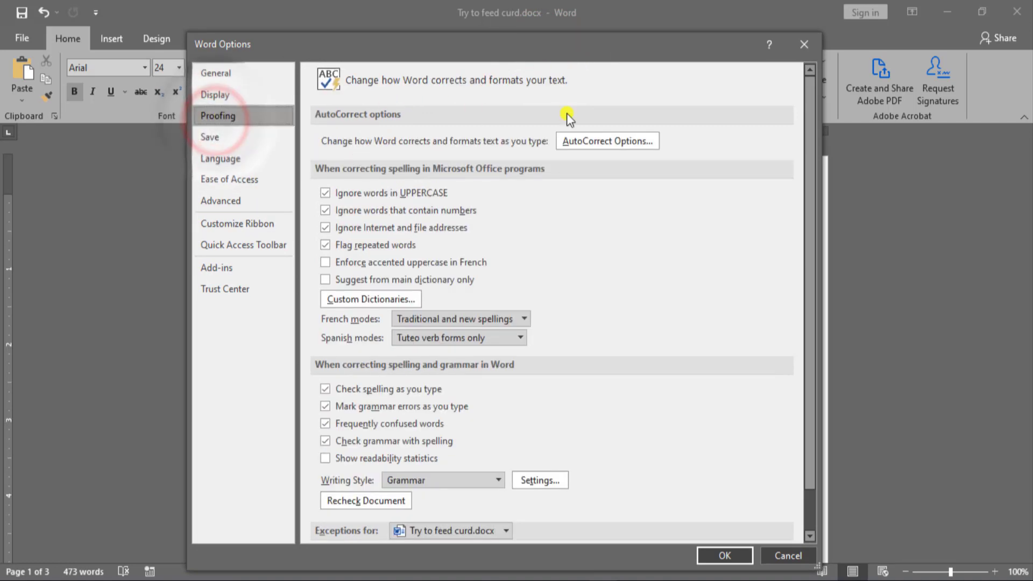
pyautogui.moveTo(811, 121); pyautogui.dragTo(808, 165)
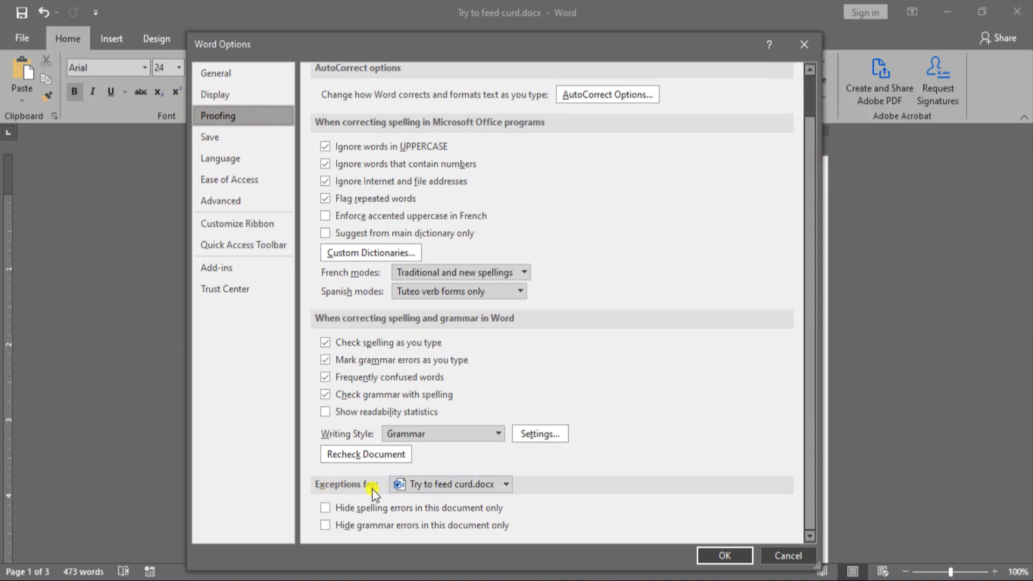
pyautogui.click(326, 525)
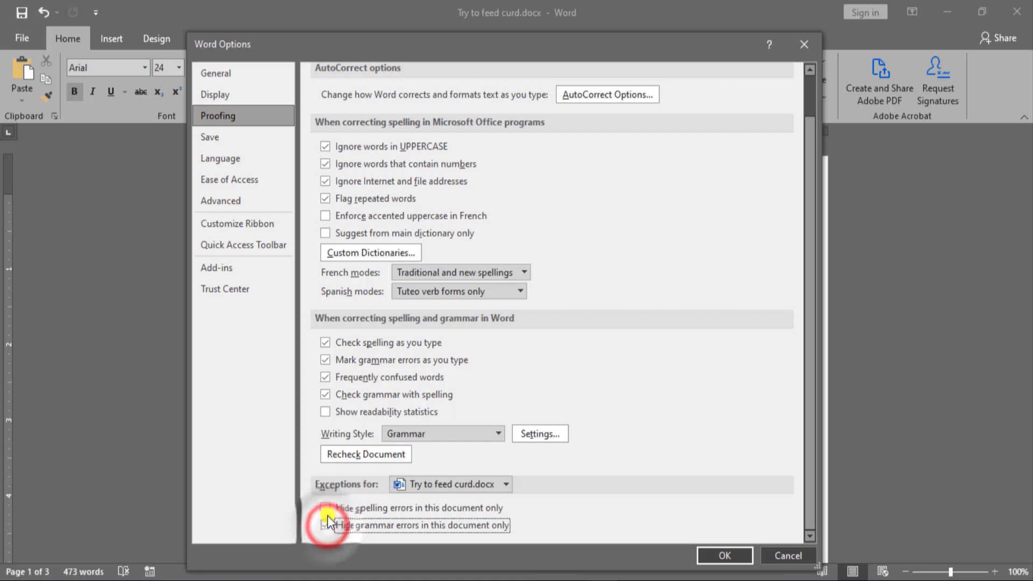
pyautogui.click(325, 507)
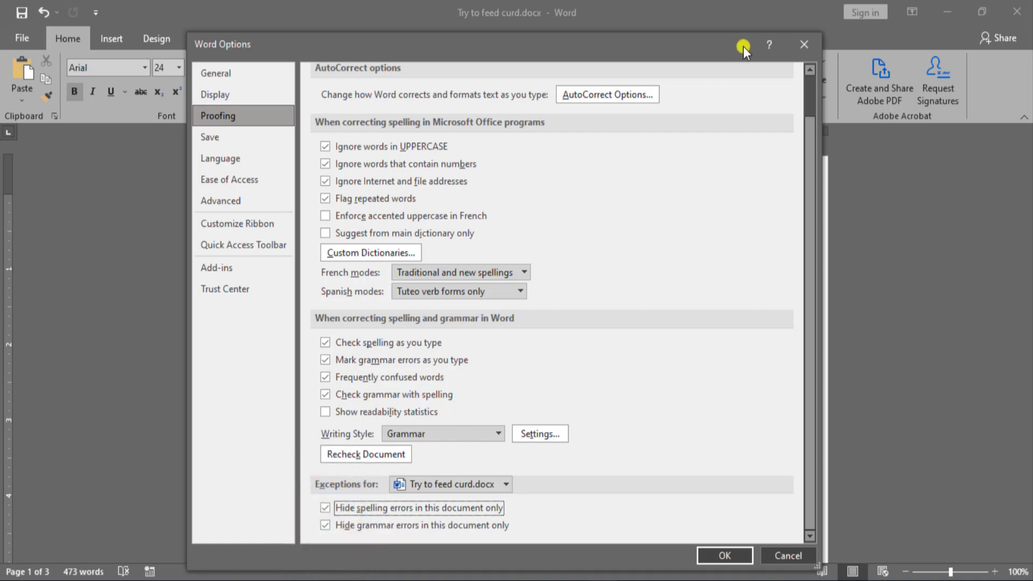
pyautogui.moveTo(724, 45); pyautogui.dragTo(456, 52)
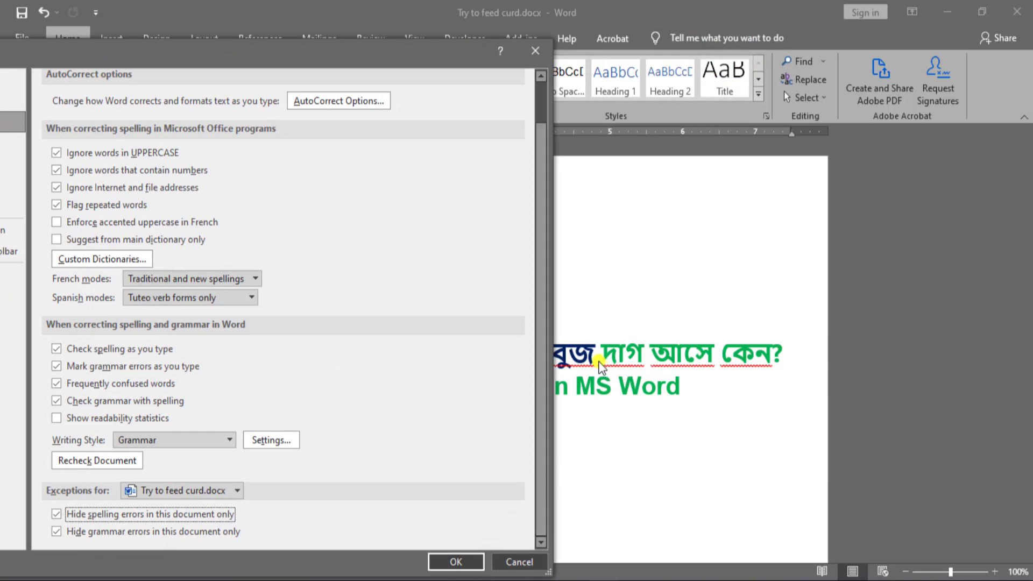
pyautogui.click(453, 562)
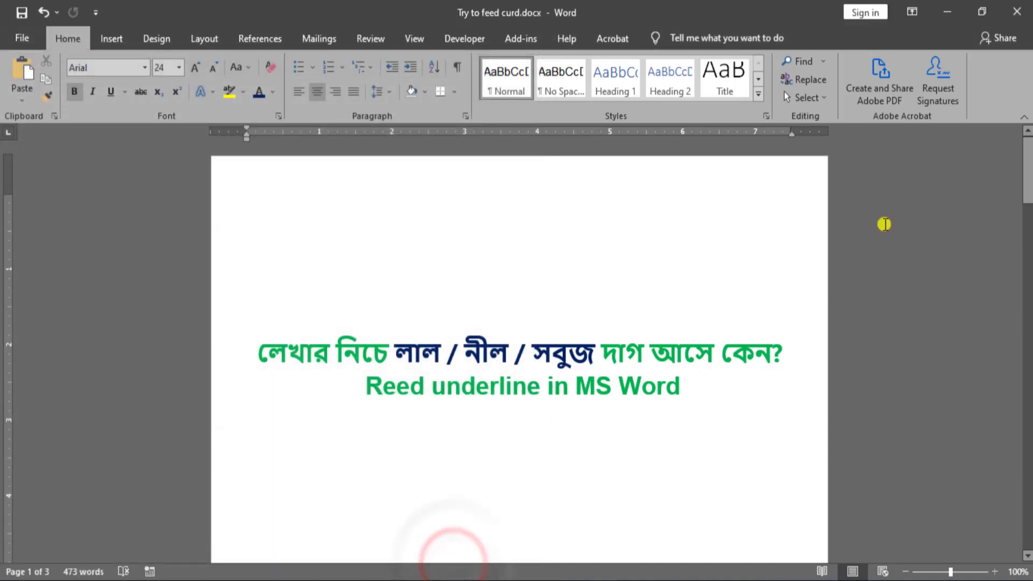
# Type test words Jkjk, Nbhjbhj, Mnlk and Mnjk on separate lines on page 2.
pyautogui.moveTo(1026, 161)
pyautogui.mouseDown()
pyautogui.moveTo(1026, 494)
pyautogui.moveTo(1026, 247)
pyautogui.mouseUp()
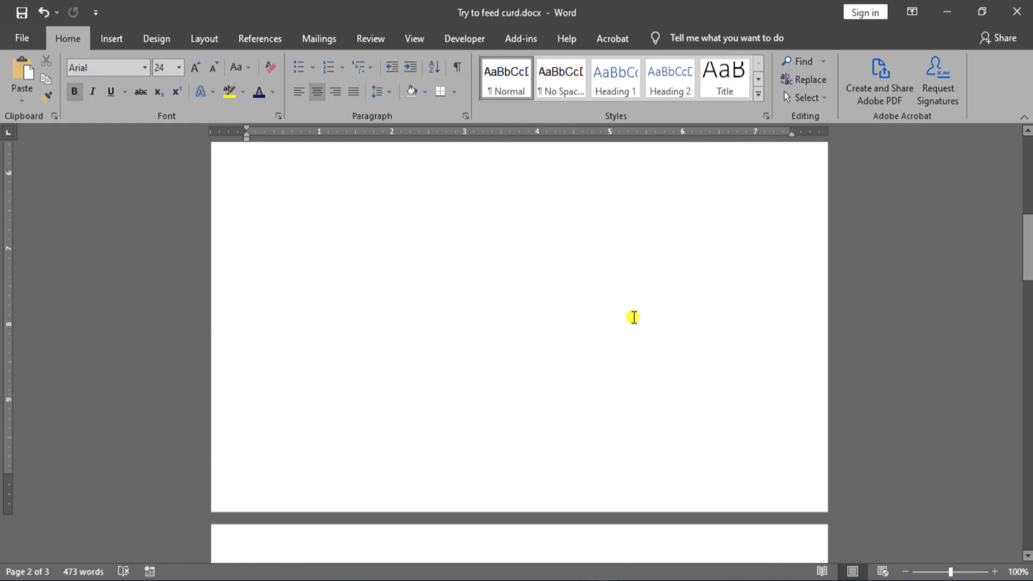
pyautogui.click(592, 299)
pyautogui.write('jk')
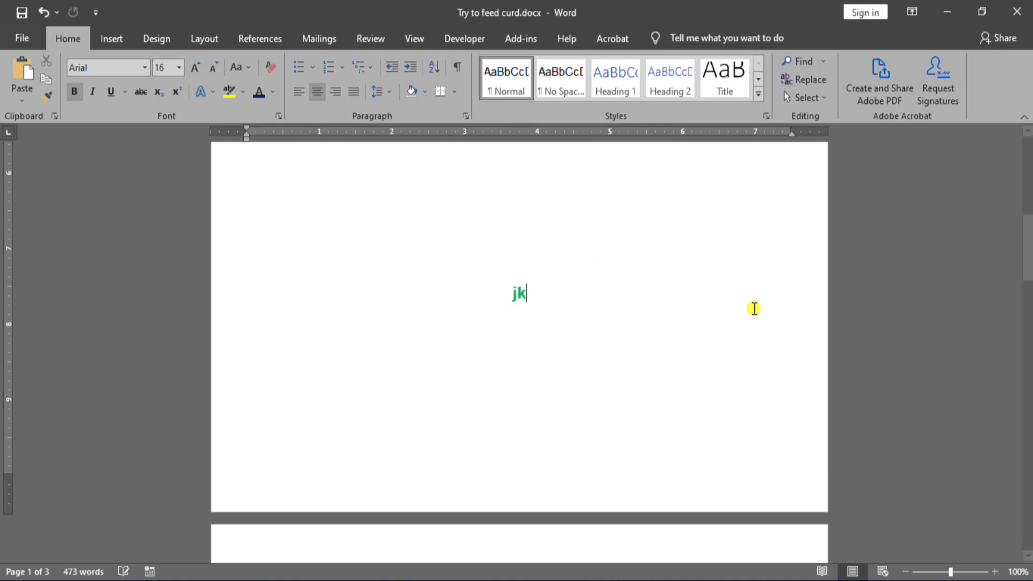
pyautogui.write('jk')
pyautogui.press('Return')
pyautogui.write('nbhjbhj')
pyautogui.press('Return')
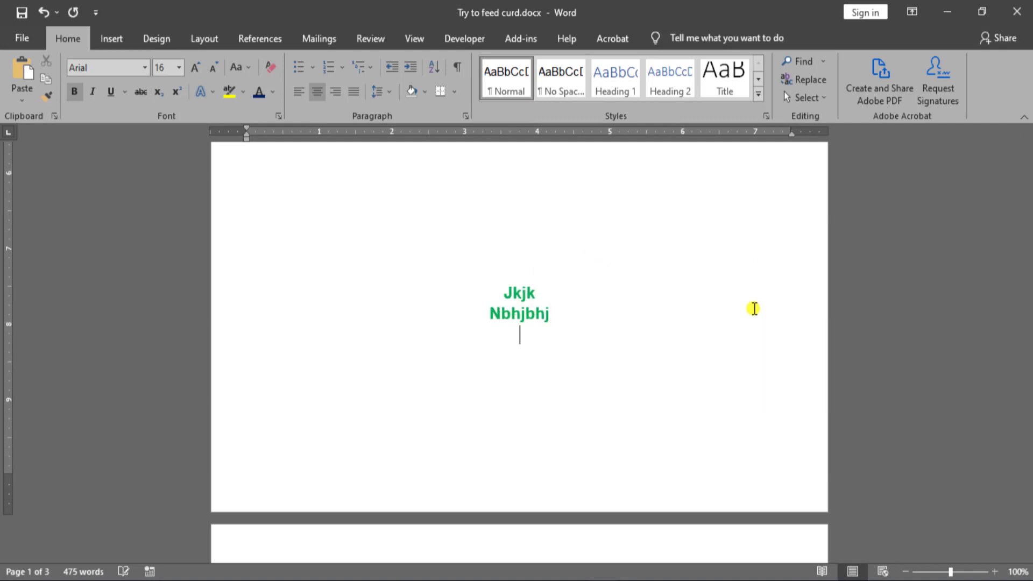
pyautogui.write('mnlk')
pyautogui.press('Return')
pyautogui.write('mnjk')
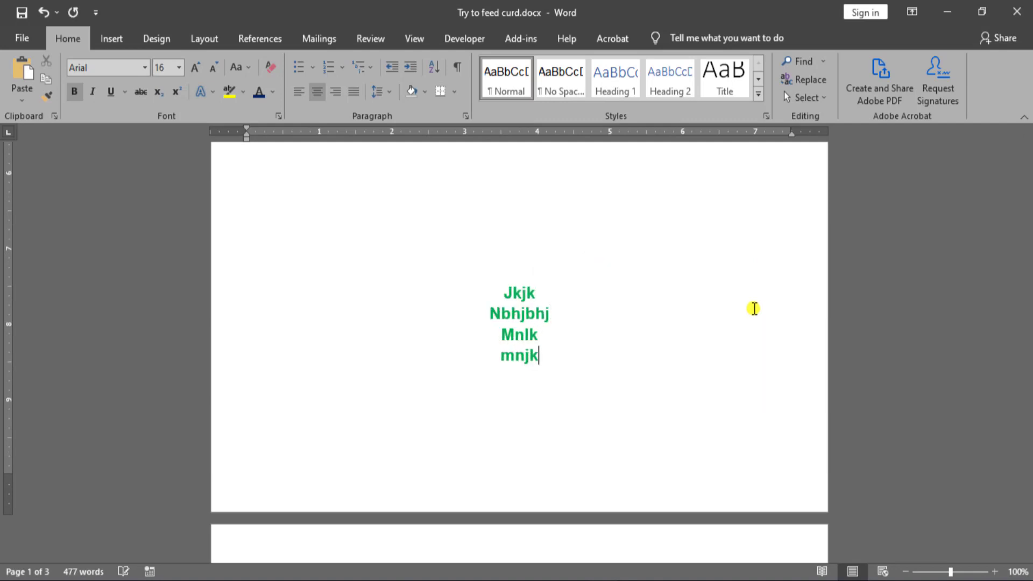
pyautogui.press('Return')
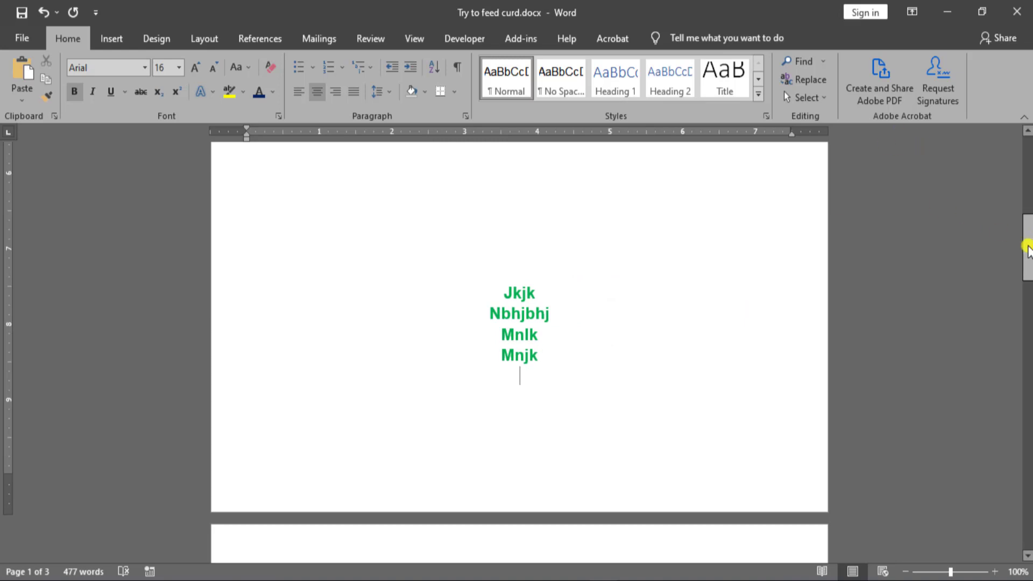
# Add the test word 'Dfdfgdh' on its own line, then create a new blank document.
pyautogui.moveTo(1027, 250); pyautogui.dragTo(1026, 231)
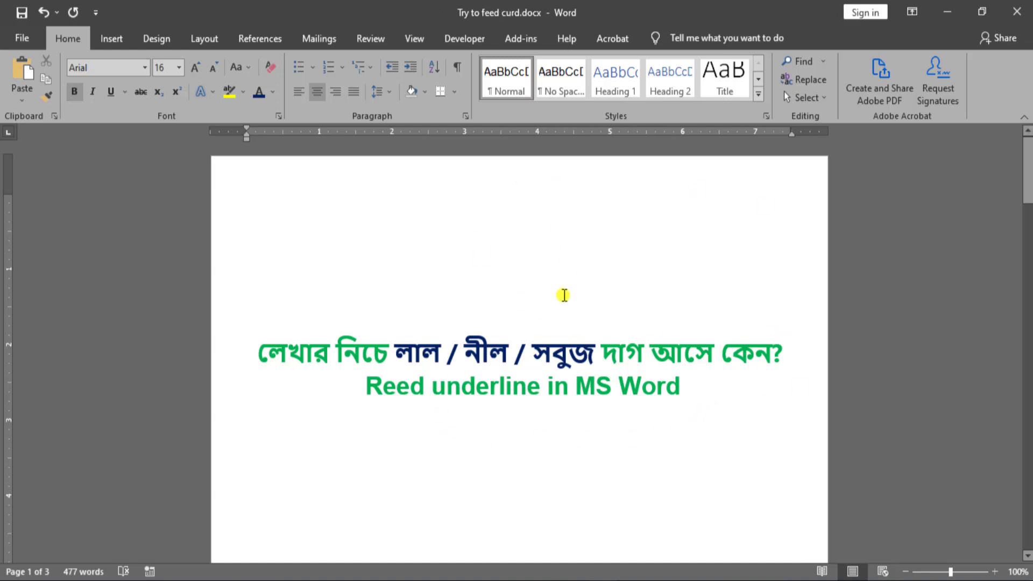
pyautogui.moveTo(1028, 148); pyautogui.dragTo(1014, 189)
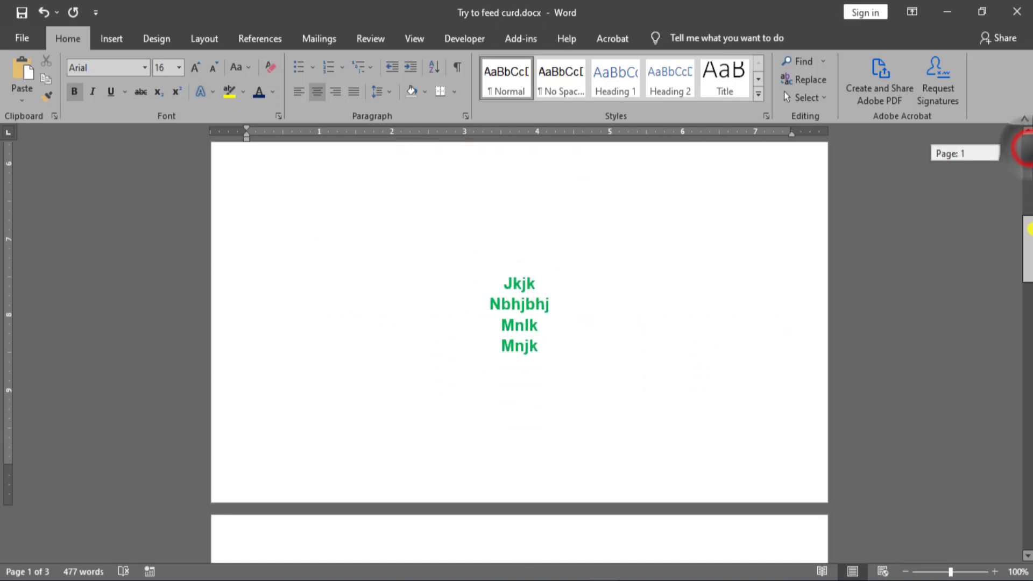
pyautogui.write('dfdfgdh')
pyautogui.press('Return')
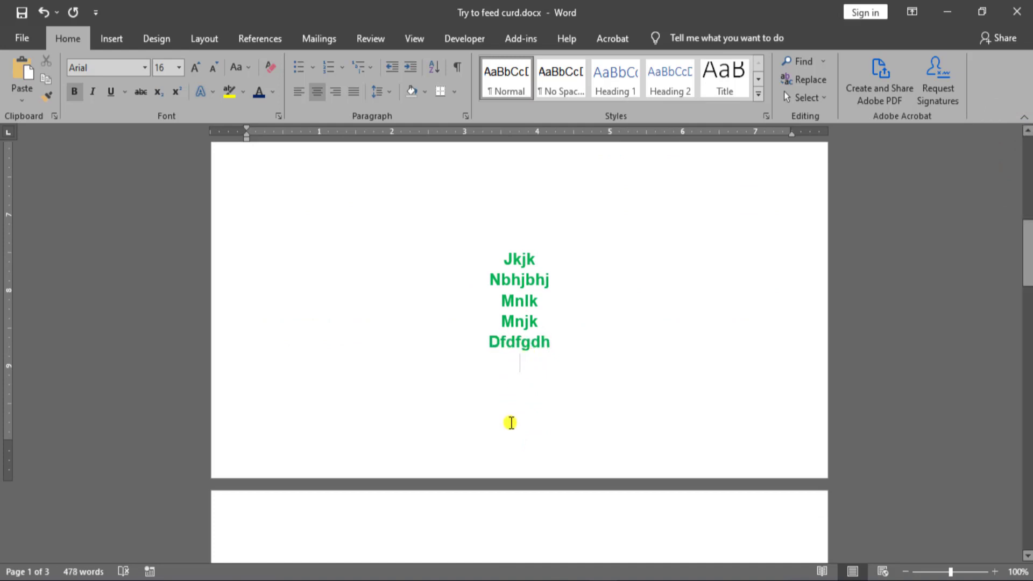
pyautogui.hotkey('ctrl', 'n')
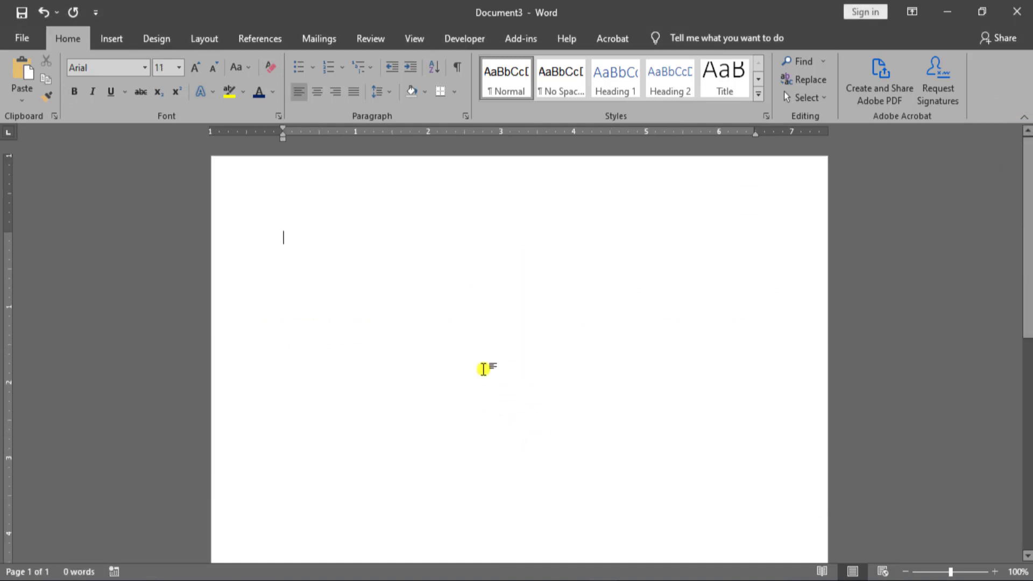
# Type the nonsense words Jhkjfgkd, Kjvjdgb and Jbnjg on separate lines in Document3.
pyautogui.write('jhkjfgkd')
pyautogui.press('Return')
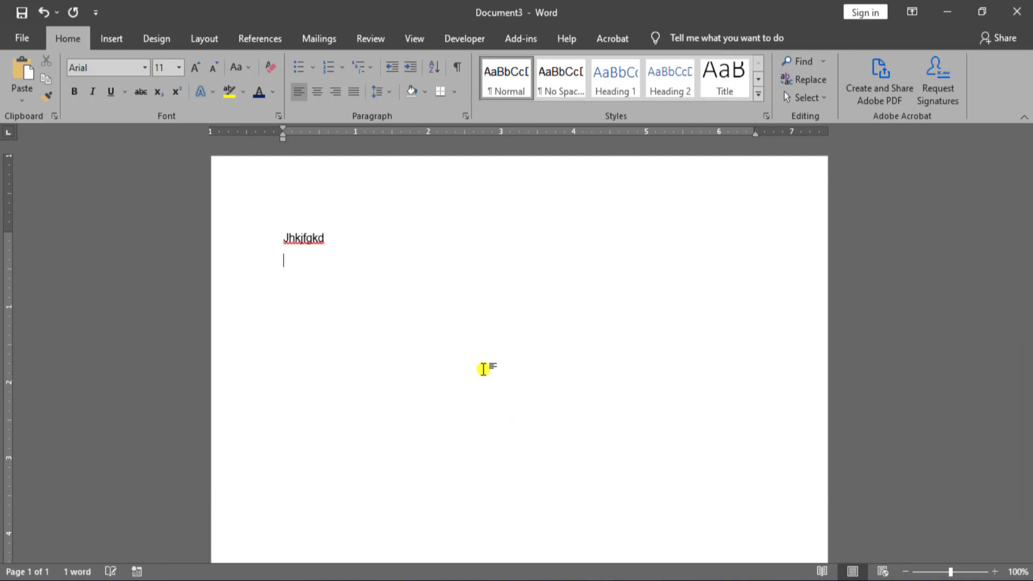
pyautogui.write('kjvjdgb')
pyautogui.press('Return')
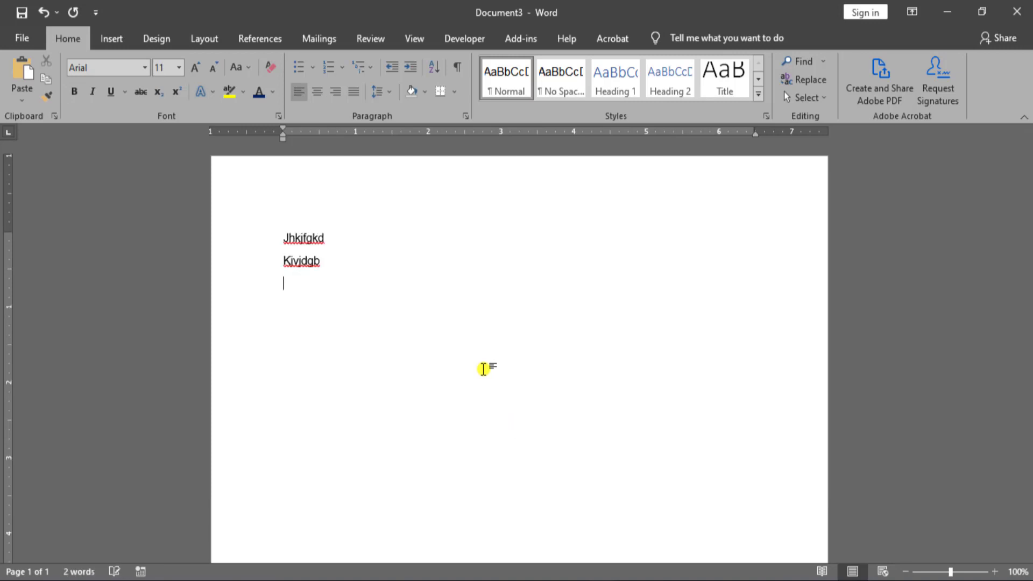
pyautogui.write('jbnjg')
pyautogui.press('Return')
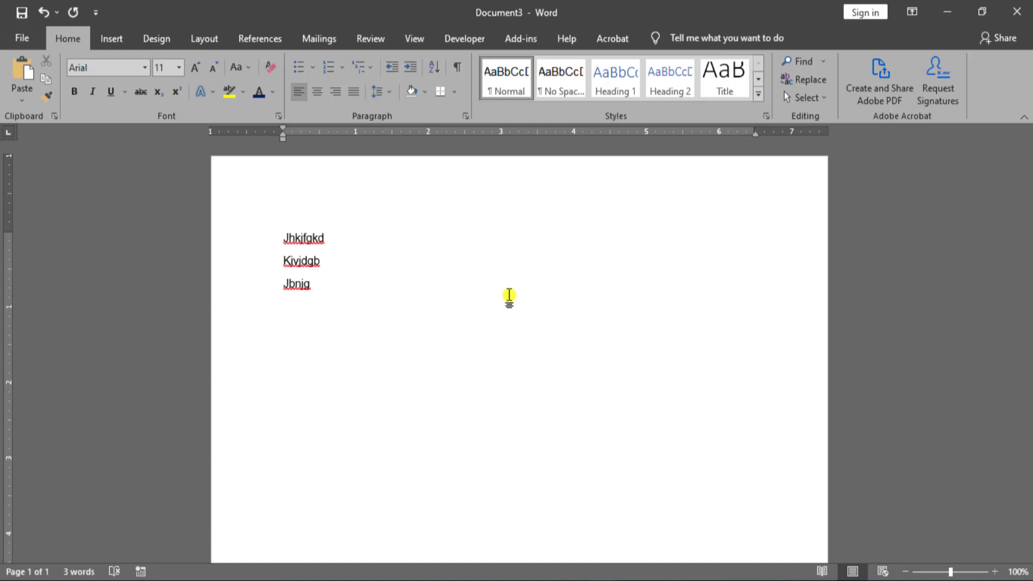
# In Options > Proofing, uncheck Check spelling as you type, Mark grammar errors and Check grammar with spelling.
pyautogui.click(98, 14)
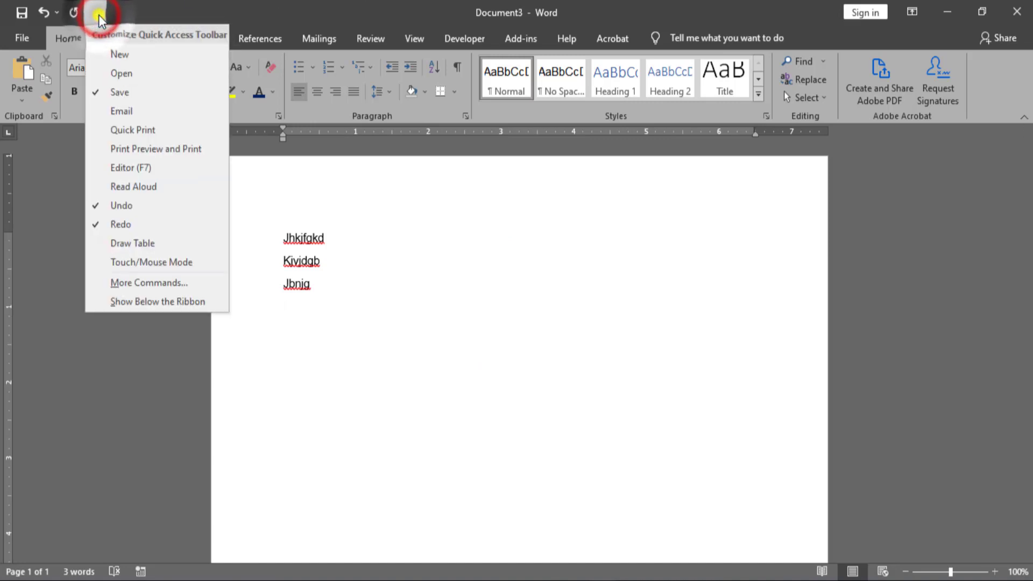
pyautogui.click(163, 284)
pyautogui.click(236, 105)
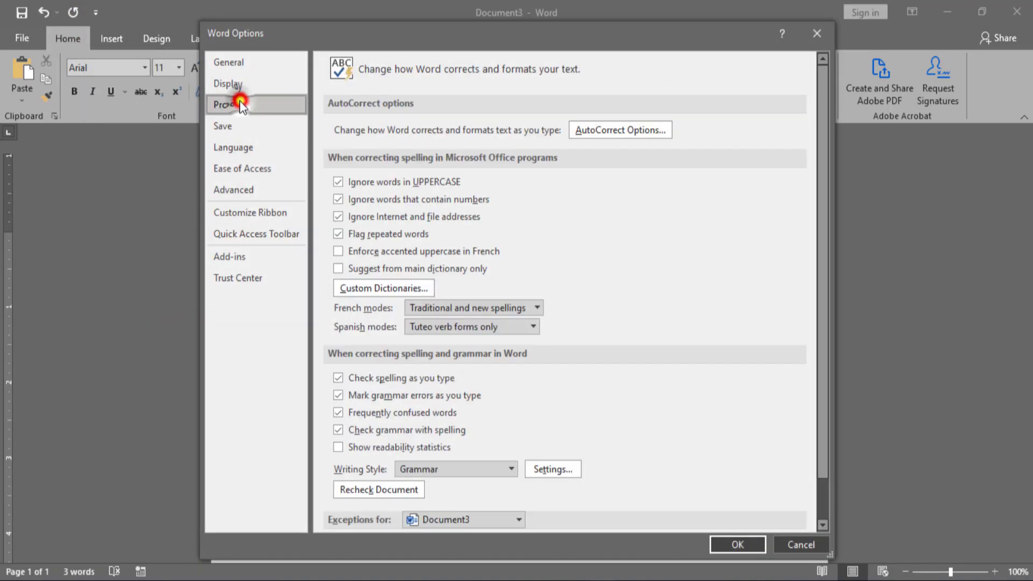
pyautogui.moveTo(824, 123); pyautogui.dragTo(824, 164)
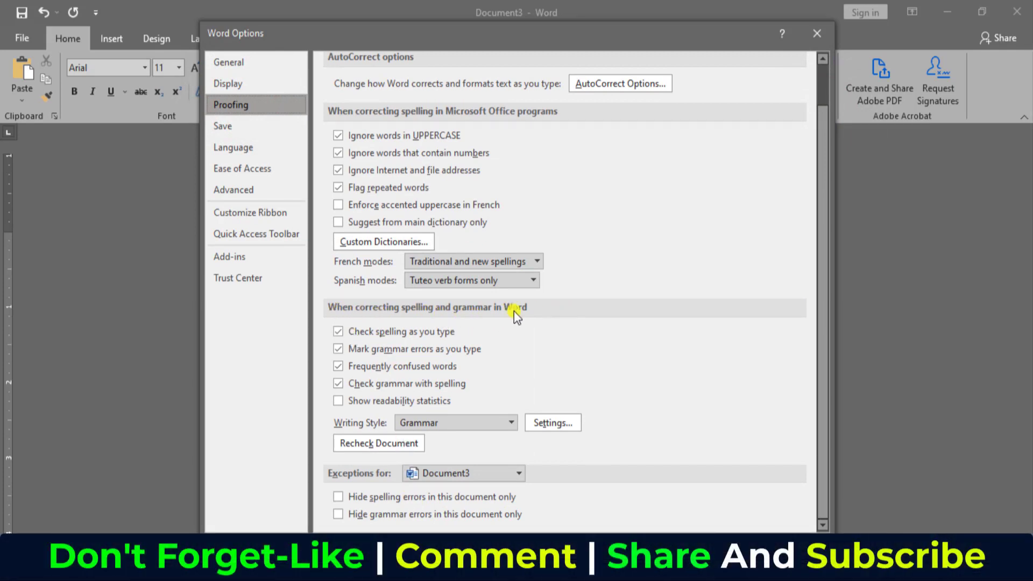
pyautogui.click(338, 332)
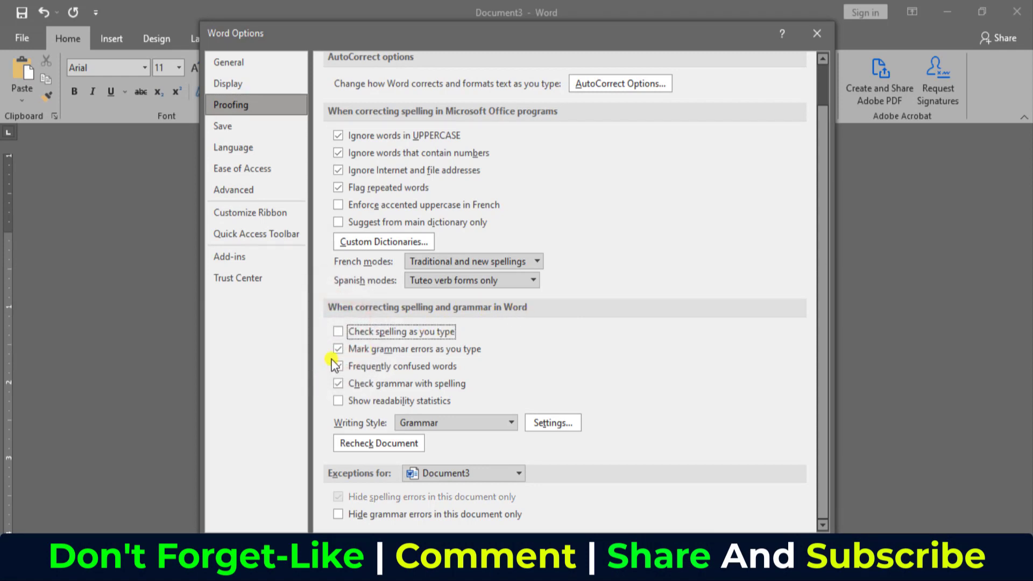
pyautogui.click(339, 349)
pyautogui.click(337, 383)
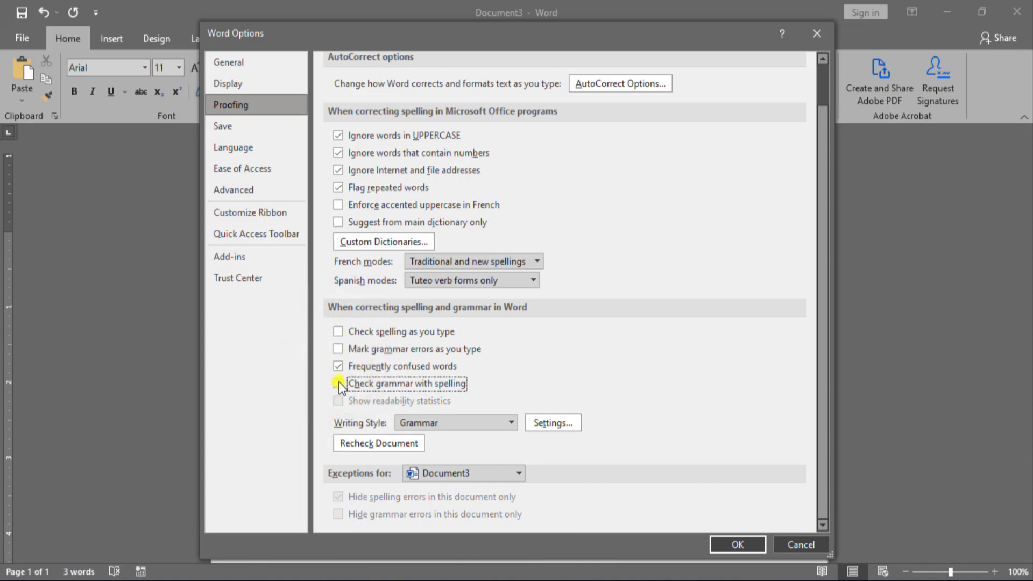
pyautogui.click(338, 366)
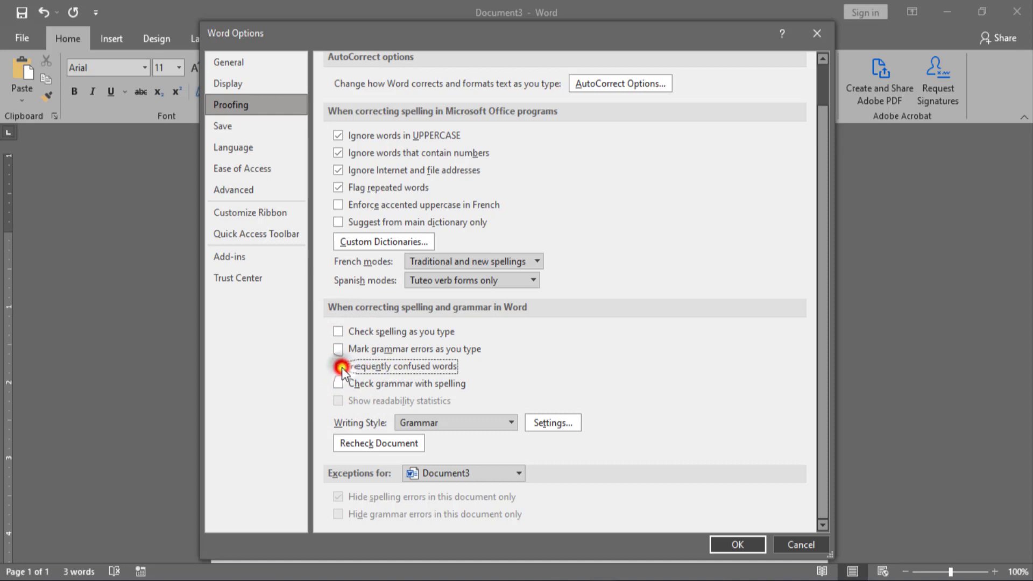
pyautogui.click(341, 366)
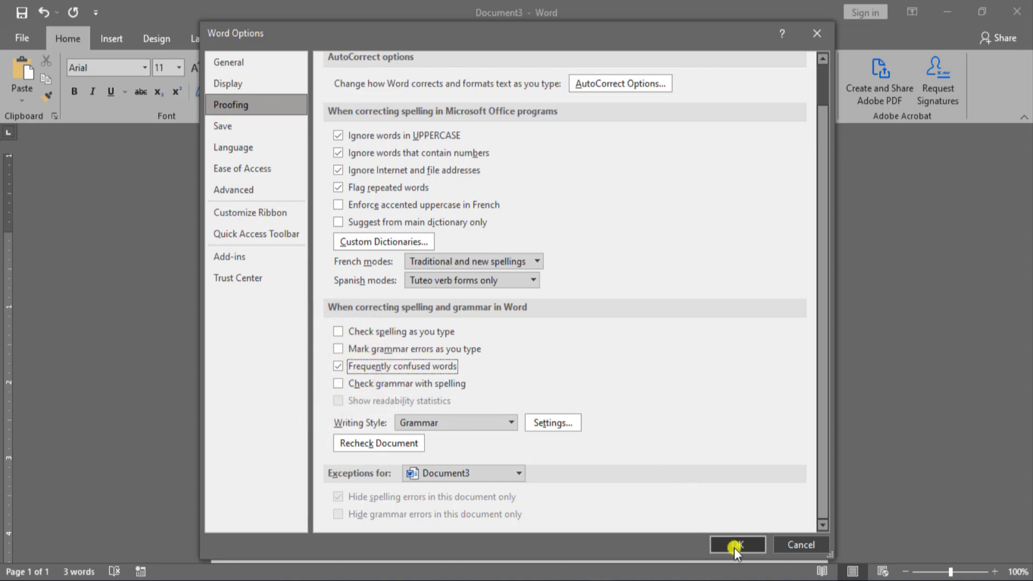
pyautogui.click(826, 378)
# Apply the proofing changes and type unmarked test text in Document3 and a new Document4.
pyautogui.click(738, 544)
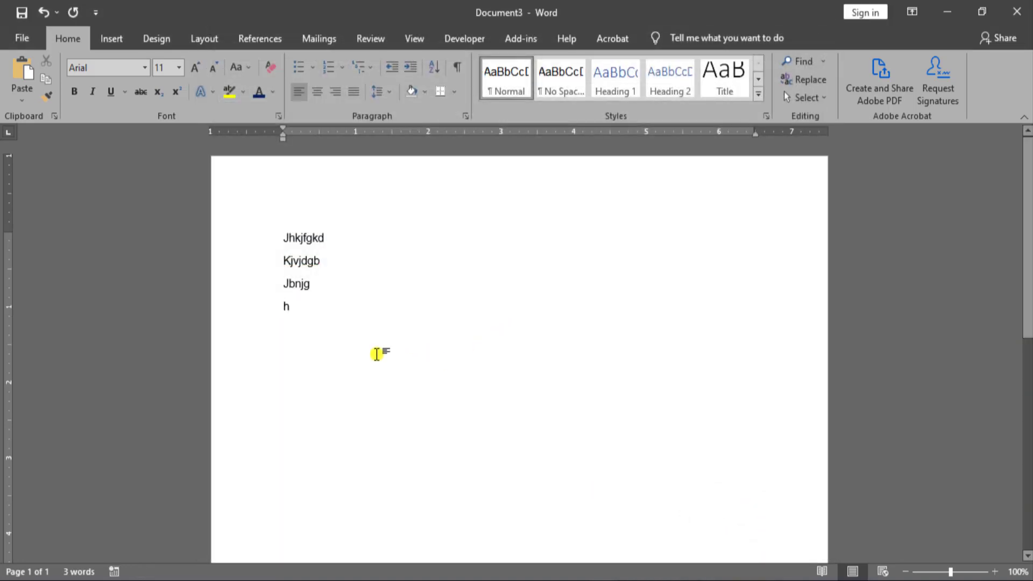
pyautogui.write('gdhjh')
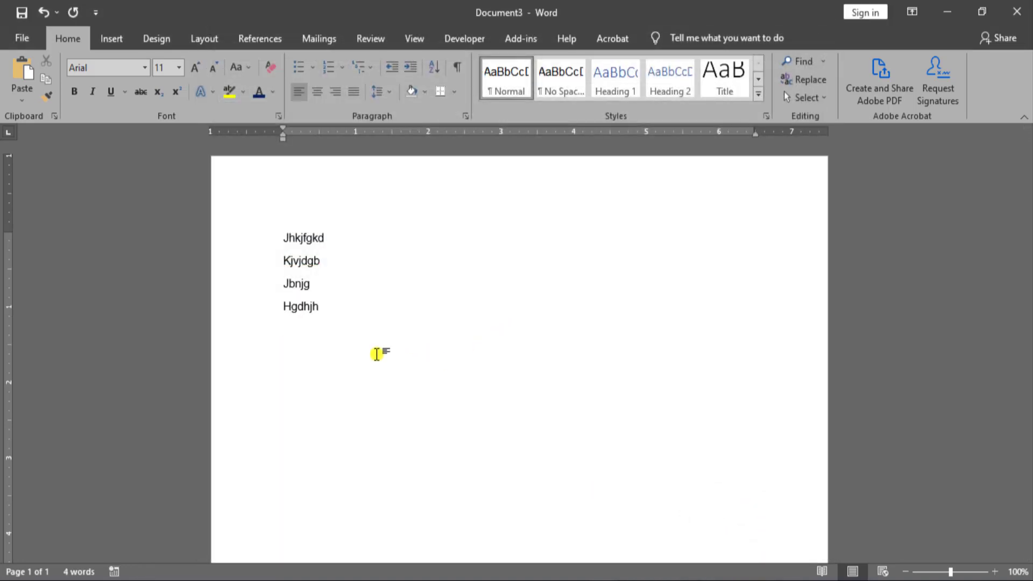
pyautogui.hotkey('ctrl', 'n')
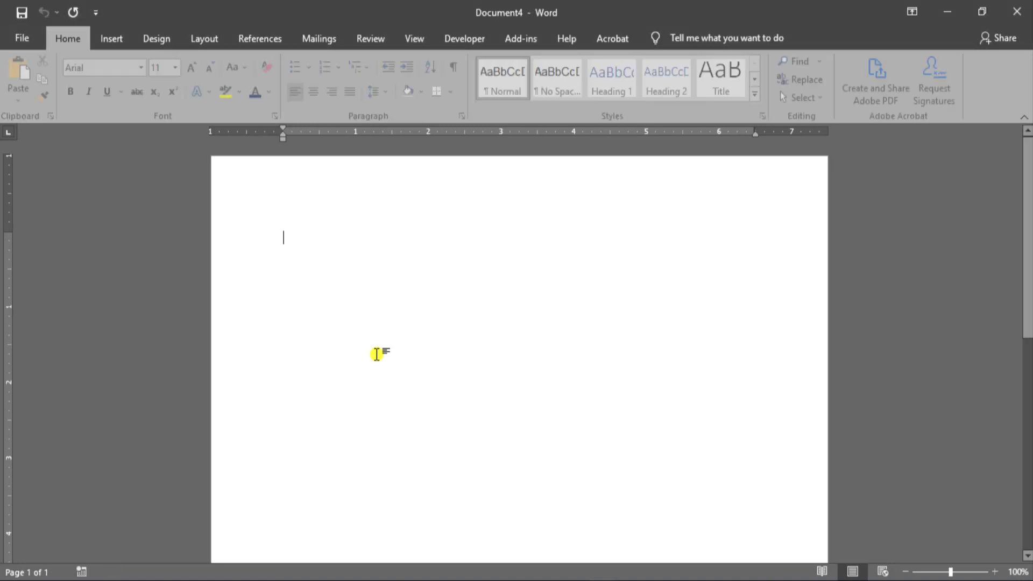
pyautogui.write("nbvdxglfzg'k")
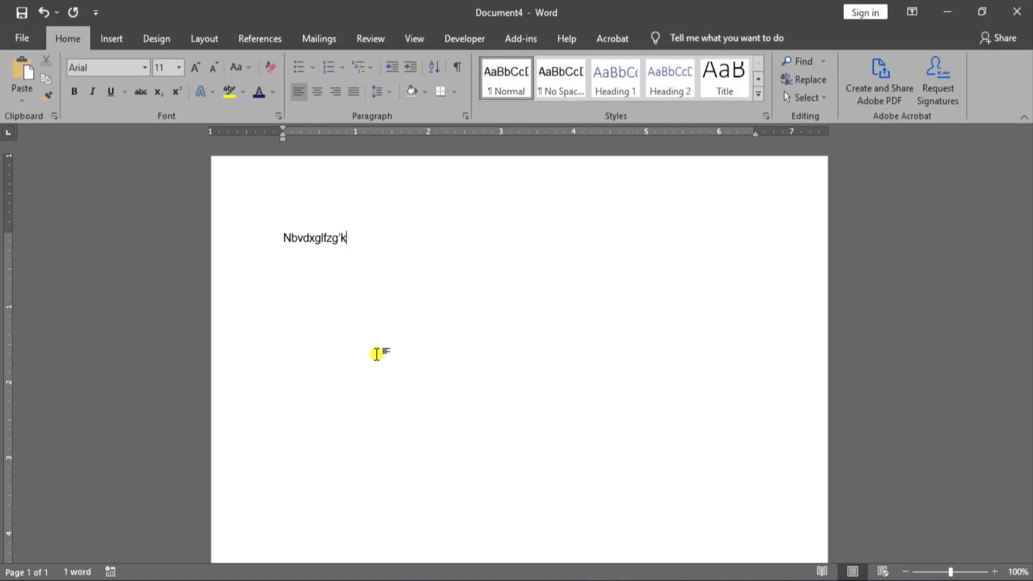
pyautogui.write('xndjkdgngk')
pyautogui.press('Return')
pyautogui.write('m')
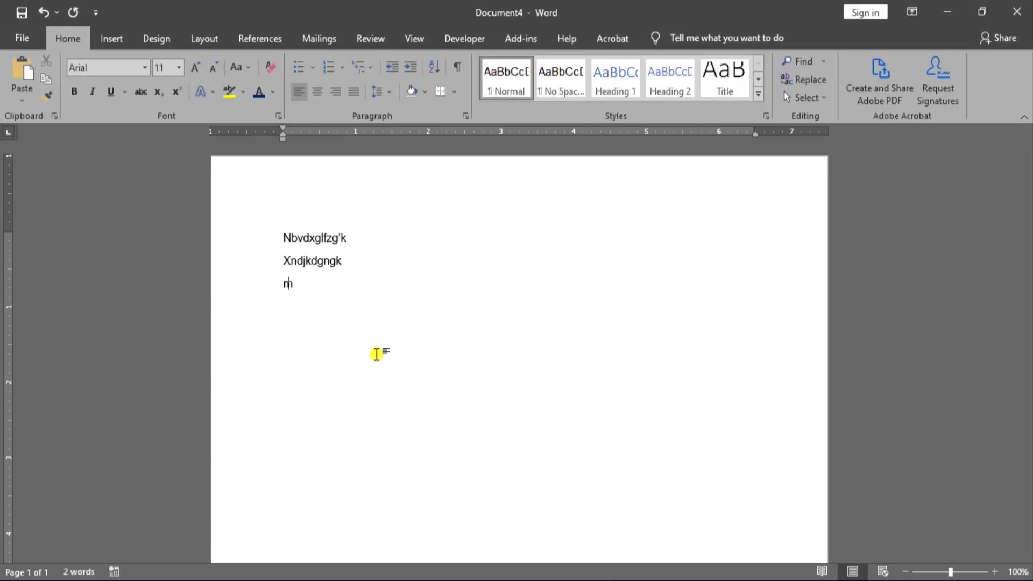
# Close Document4 and Document3 without saving.
pyautogui.click(1017, 11)
pyautogui.click(512, 326)
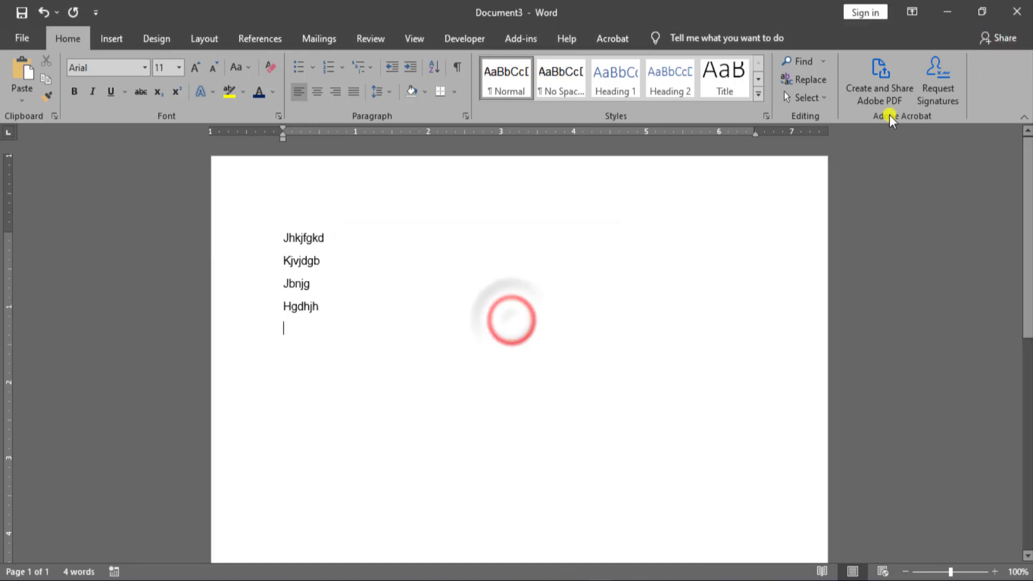
pyautogui.click(1015, 11)
pyautogui.click(514, 327)
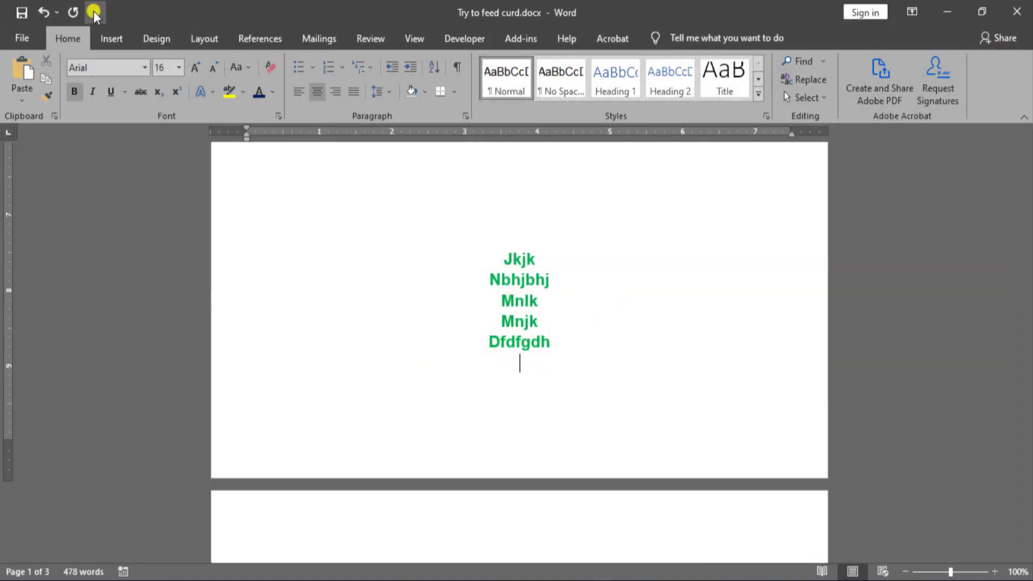
# In Options > Proofing, re-check Check spelling as you type, Mark grammar errors and Check grammar with spelling.
pyautogui.click(95, 11)
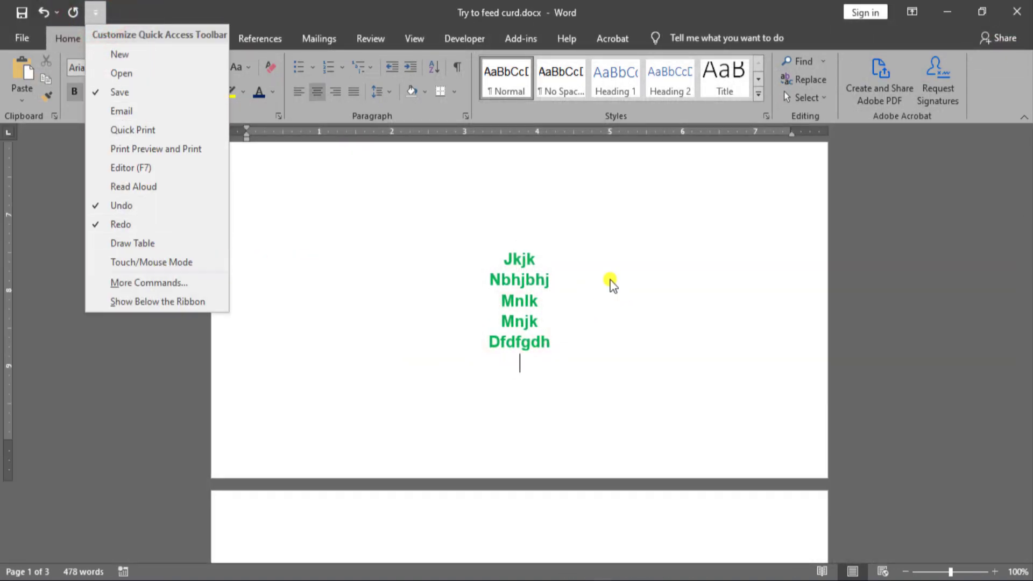
pyautogui.click(539, 340)
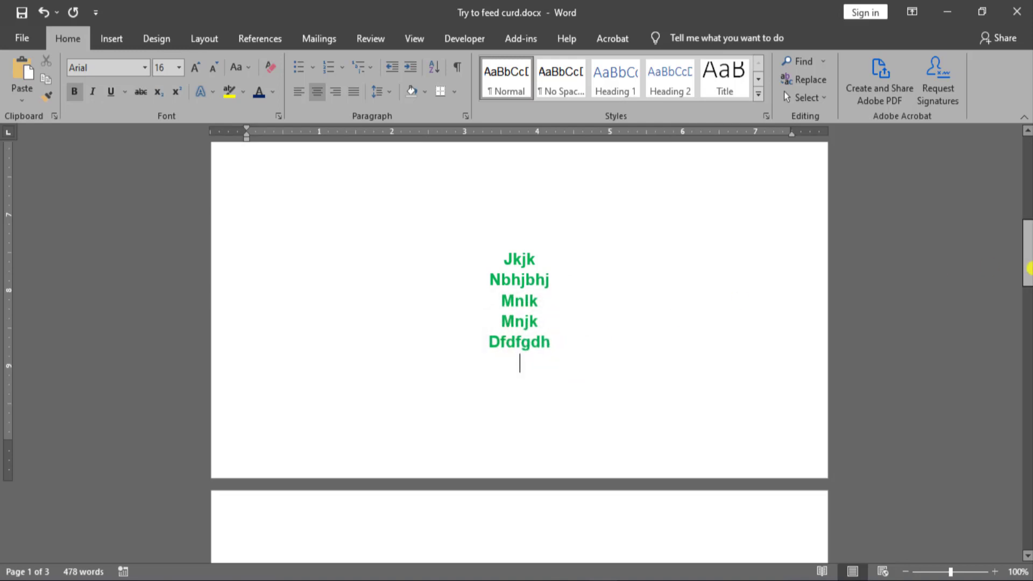
pyautogui.moveTo(1027, 252); pyautogui.dragTo(1027, 177)
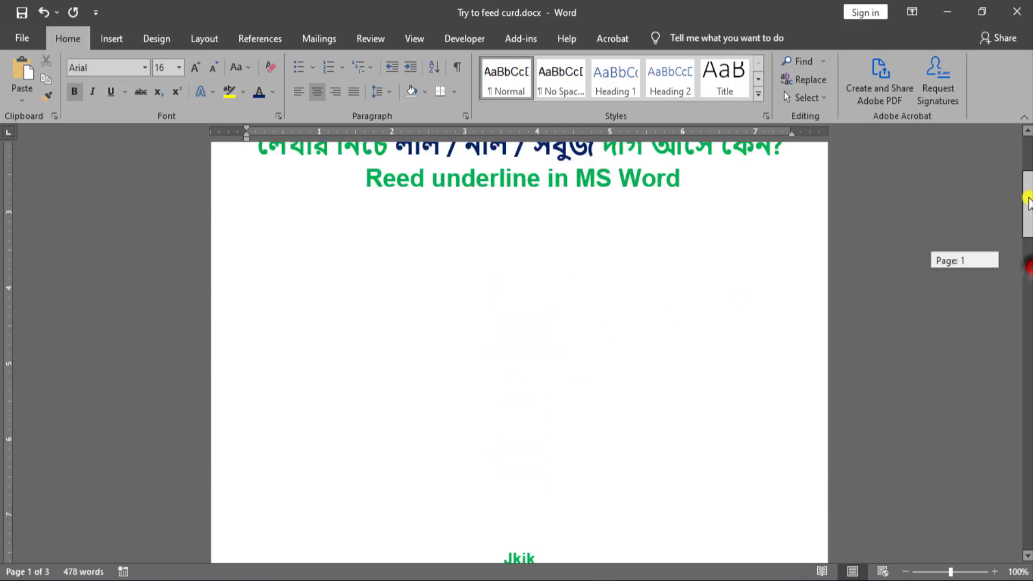
pyautogui.click(95, 11)
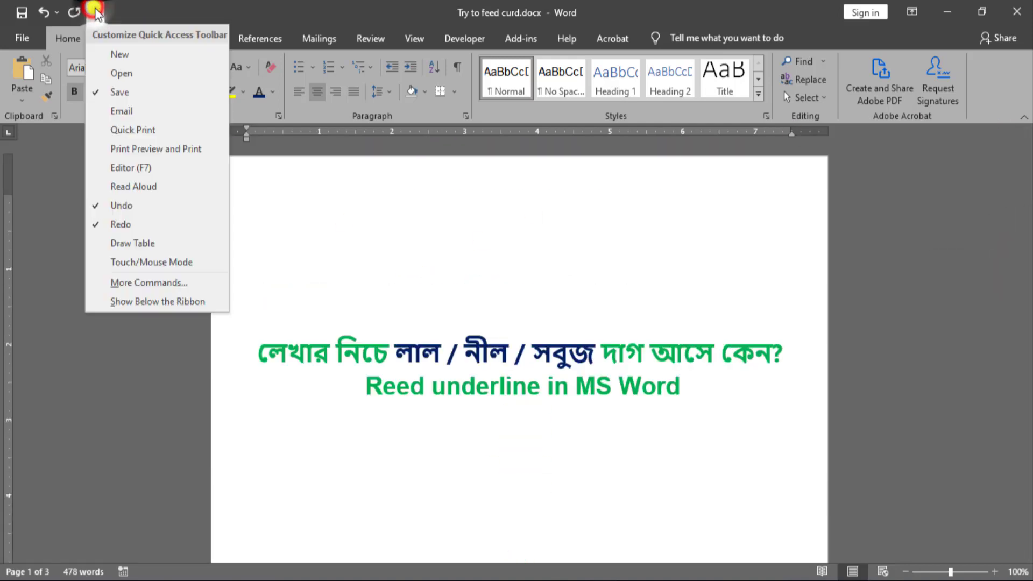
pyautogui.click(159, 283)
pyautogui.click(240, 107)
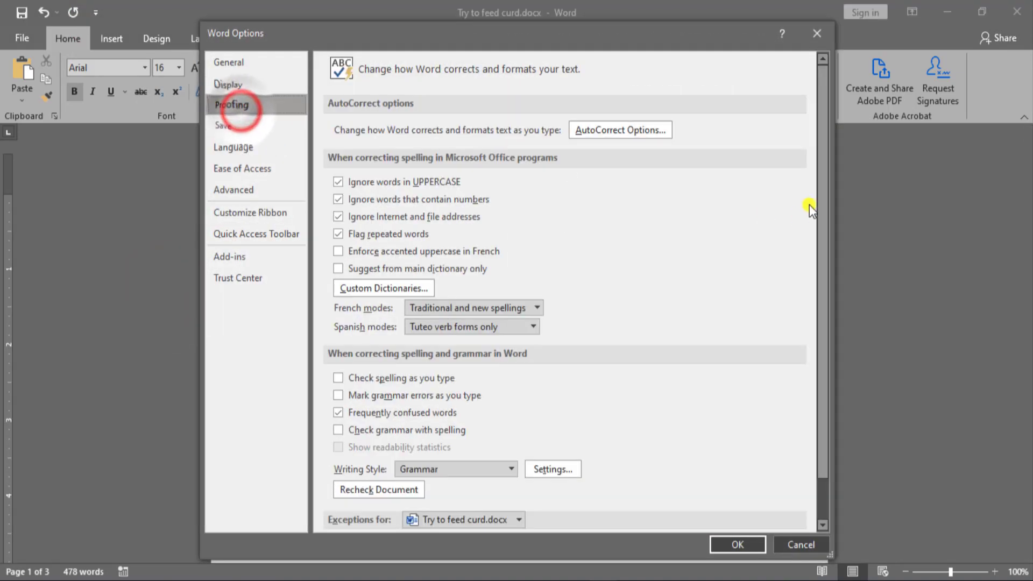
pyautogui.click(820, 183)
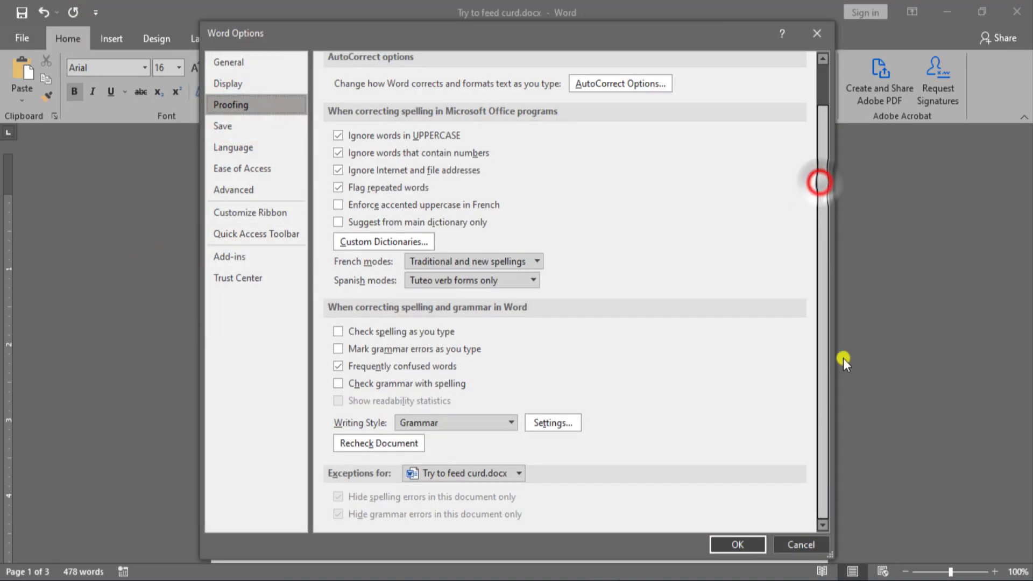
pyautogui.click(339, 332)
pyautogui.click(338, 349)
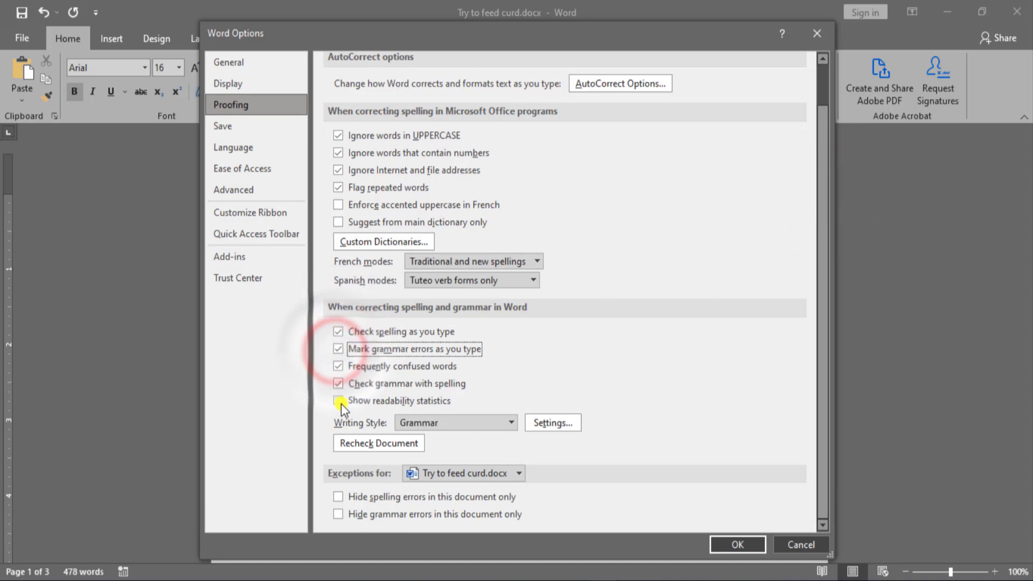
pyautogui.click(338, 400)
# Leave the hide spelling and grammar errors boxes cleared for this document and apply with OK.
pyautogui.click(337, 400)
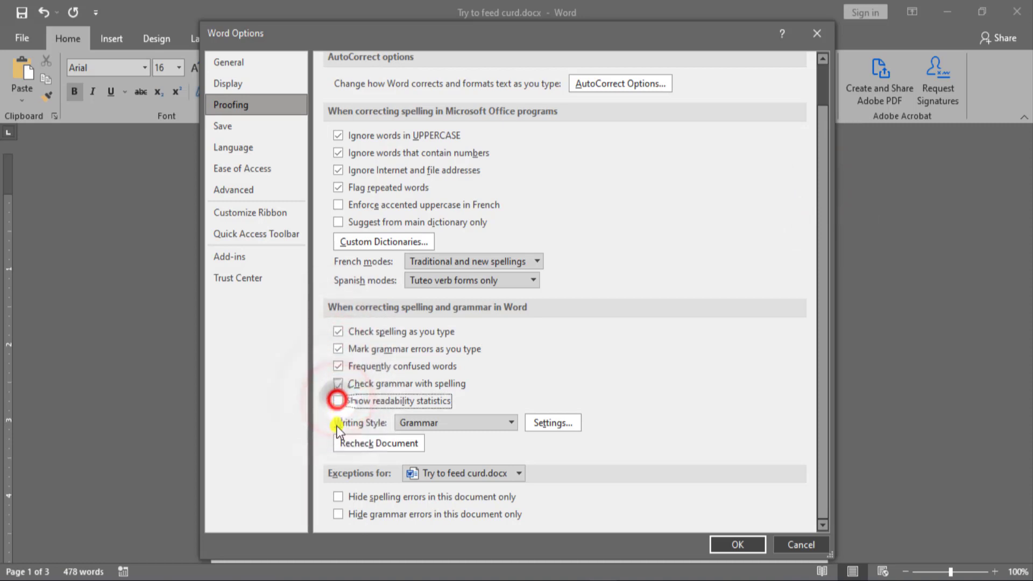
pyautogui.click(338, 496)
pyautogui.click(337, 514)
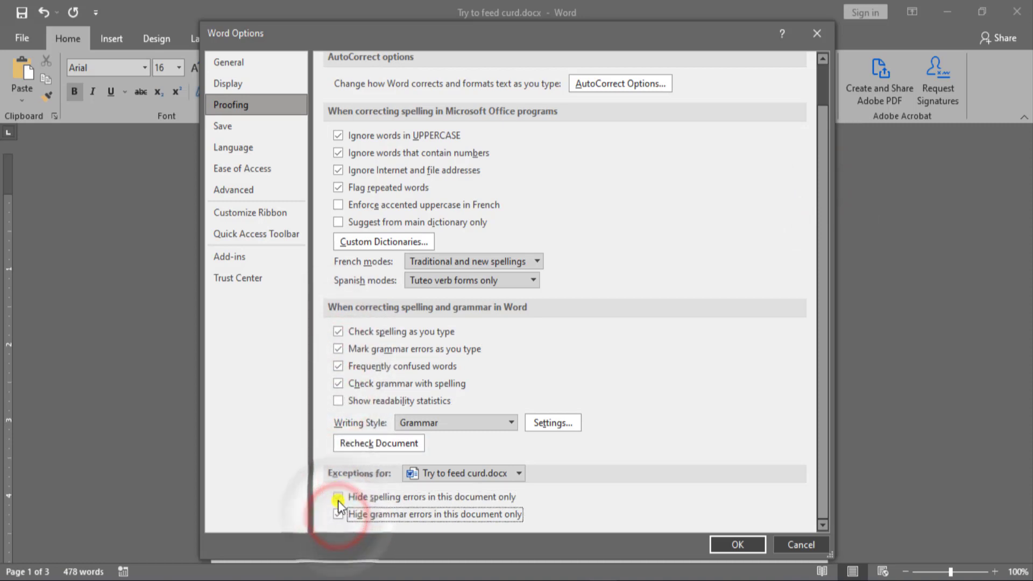
pyautogui.click(338, 514)
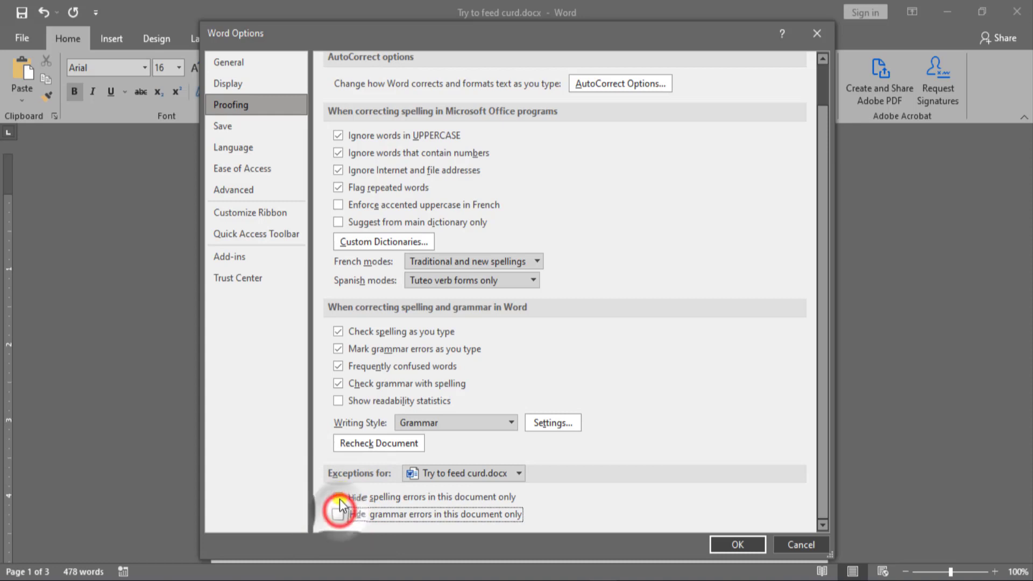
pyautogui.click(338, 496)
pyautogui.click(734, 544)
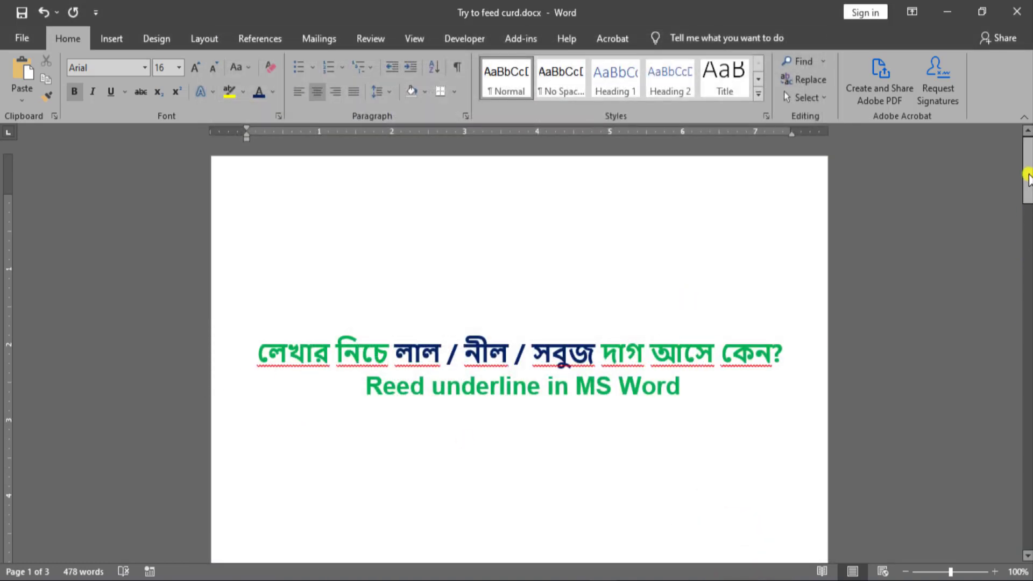
# Delete the test lines Jkjk through Dfdfgdh, leaving a fresh blank line in their place.
pyautogui.moveTo(1026, 172)
pyautogui.mouseDown()
pyautogui.moveTo(1028, 211)
pyautogui.moveTo(1025, 145)
pyautogui.mouseUp()
pyautogui.moveTo(1026, 151); pyautogui.dragTo(1026, 200)
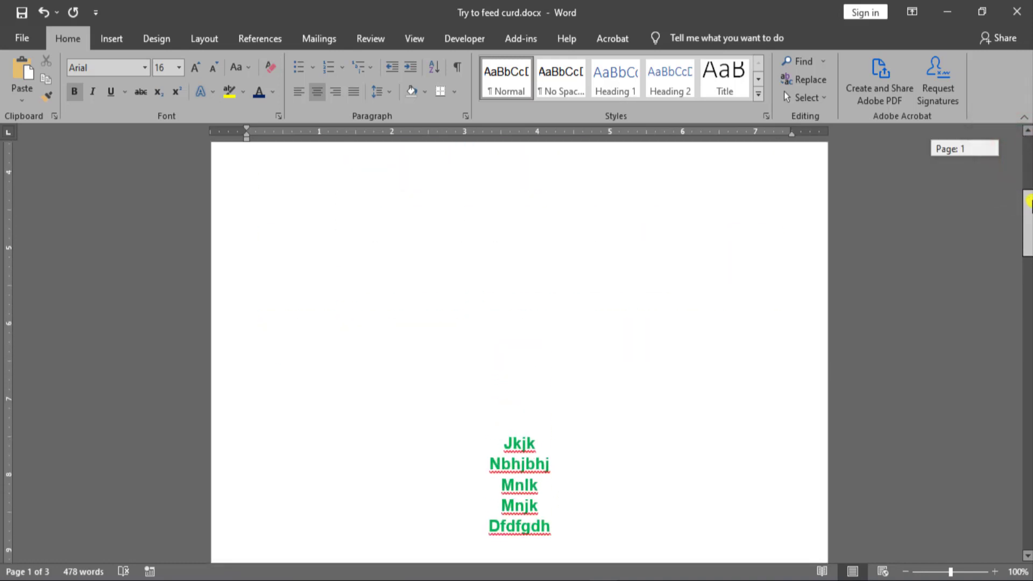
pyautogui.moveTo(560, 535); pyautogui.dragTo(503, 454)
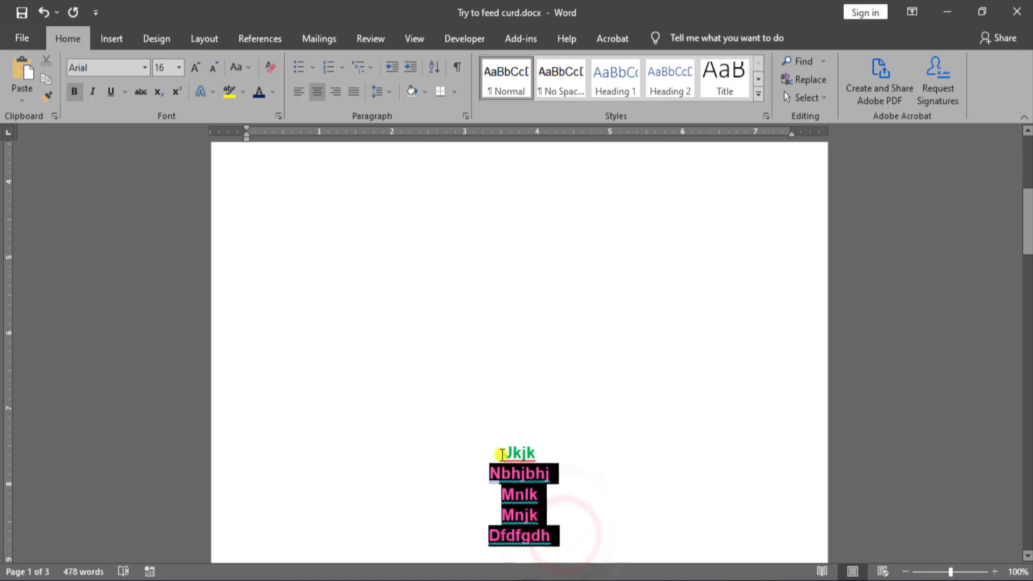
pyautogui.press('Delete')
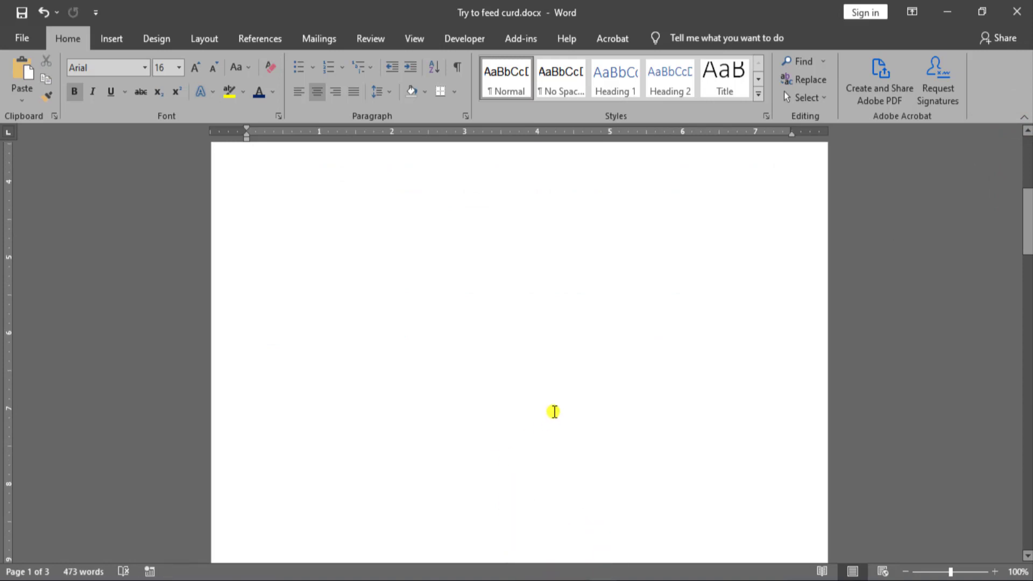
pyautogui.click(537, 362)
pyautogui.press('Return')
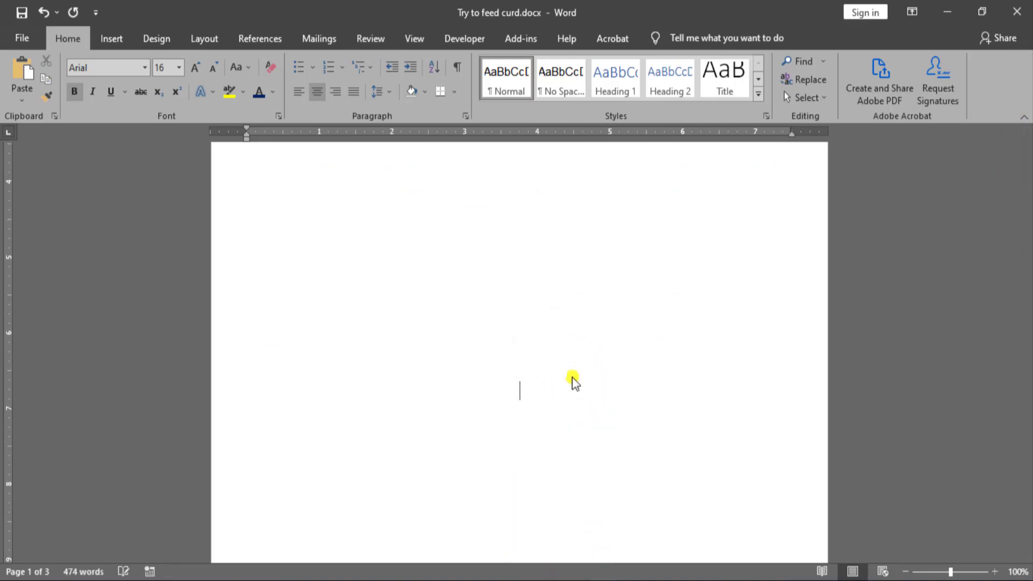
# Type Pirganj, Dinajpur and Kaharol on three separate lines, fixing the Dinajpur typo.
pyautogui.write('Pir')
pyautogui.write('ganj')
pyautogui.press('Return')
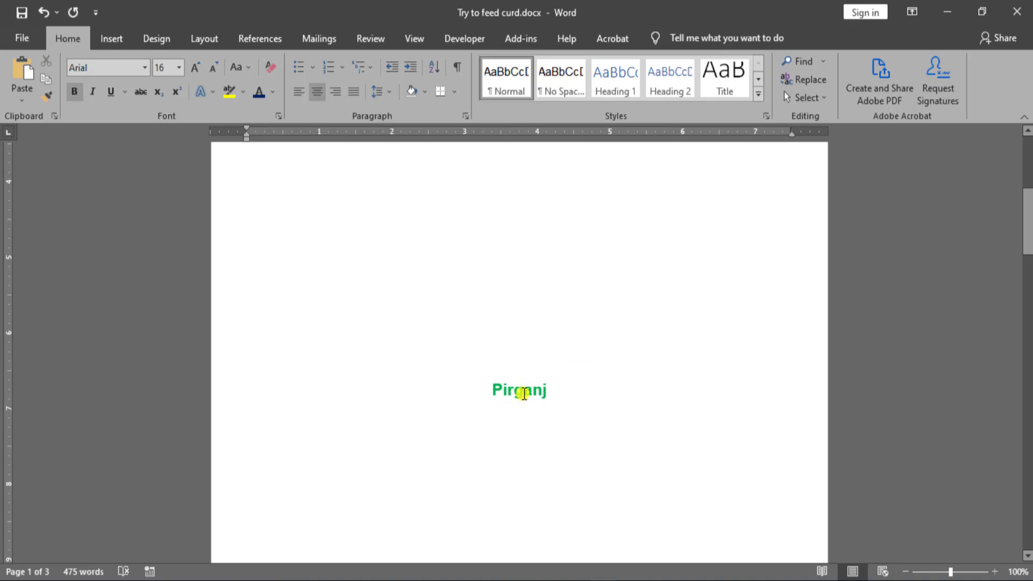
pyautogui.click(549, 400)
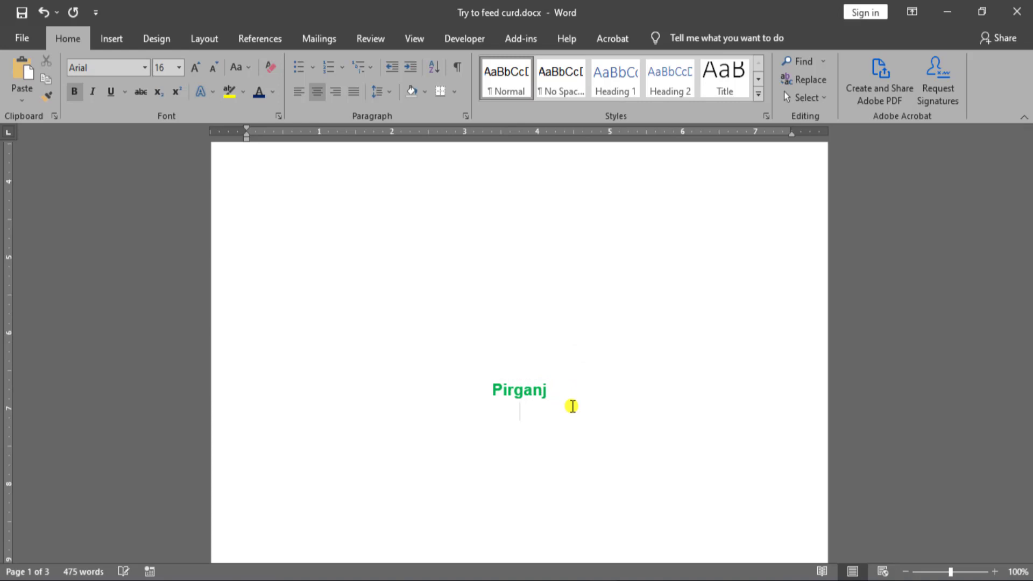
pyautogui.write('Dinah')
pyautogui.press('BackSpace')
pyautogui.write('jpu')
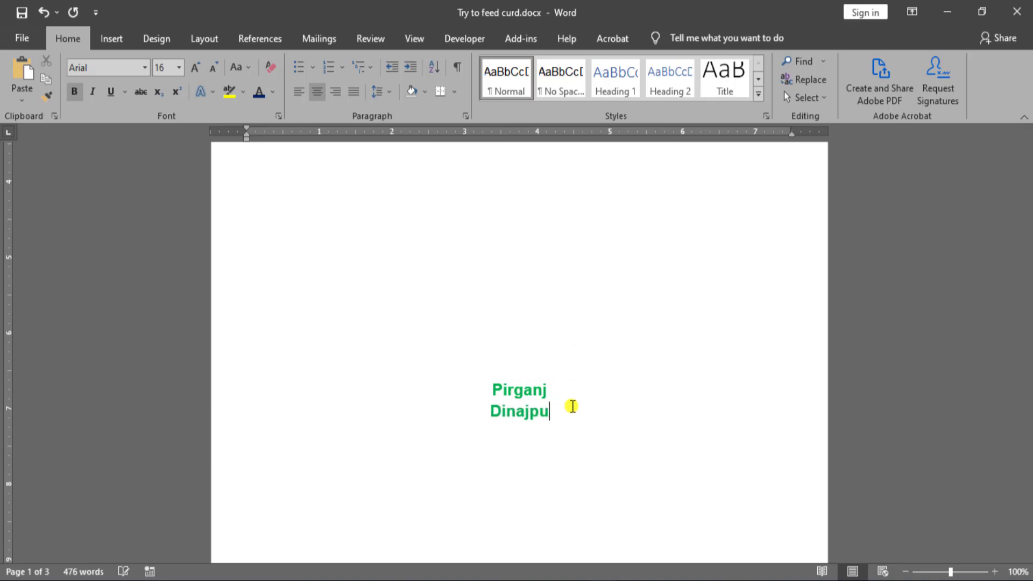
pyautogui.write('r')
pyautogui.press('Return')
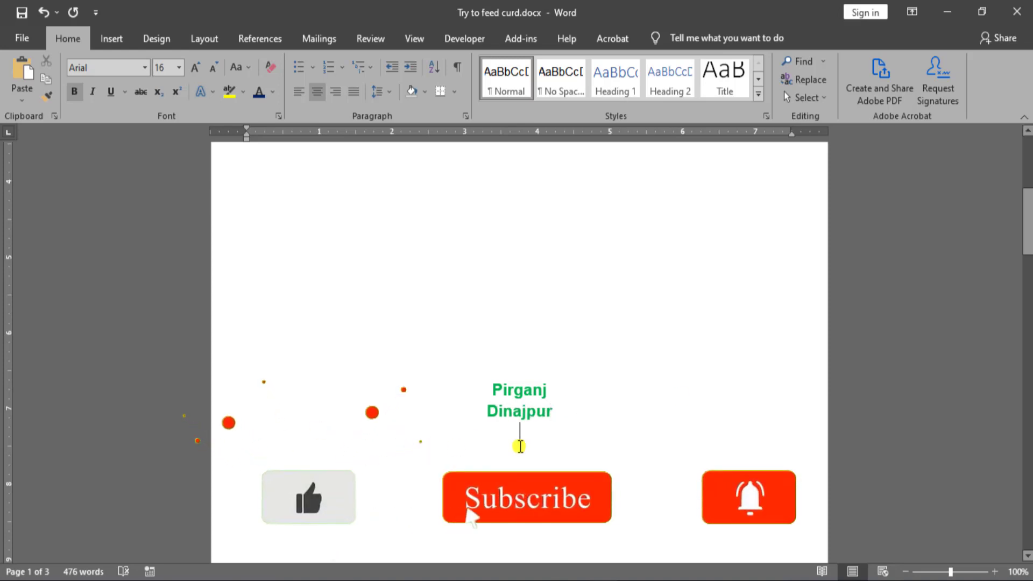
pyautogui.write('Kahar')
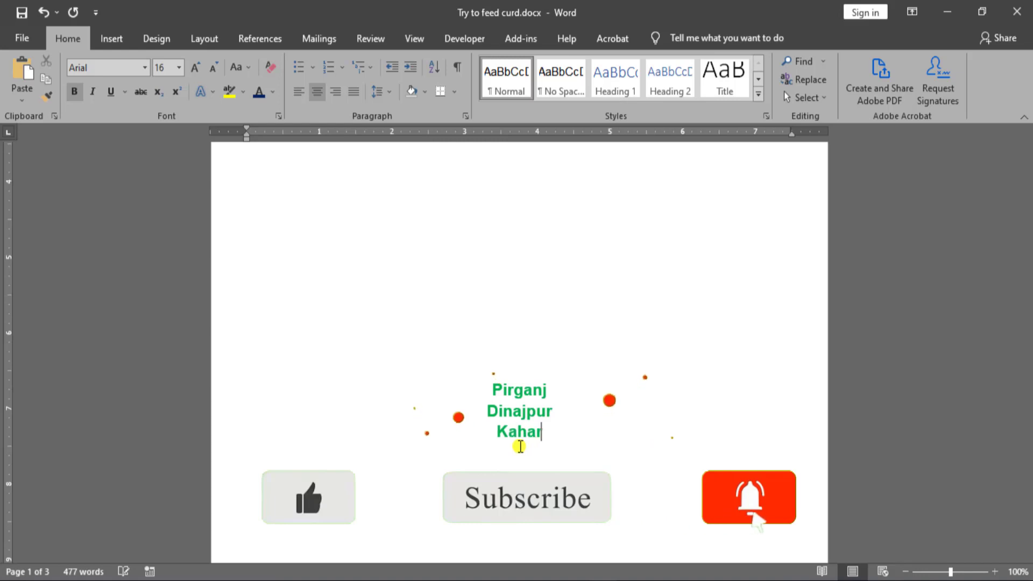
pyautogui.write('ol')
pyautogui.press('Return')
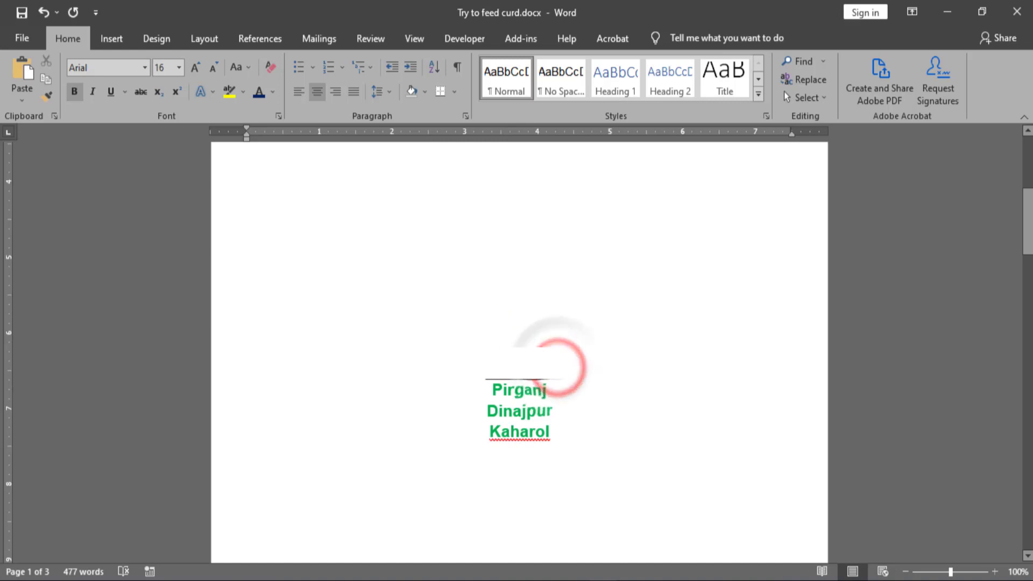
# Add the red-underlined Kaharol to the dictionary from its right-click spelling menu.
pyautogui.moveTo(551, 432); pyautogui.dragTo(491, 432)
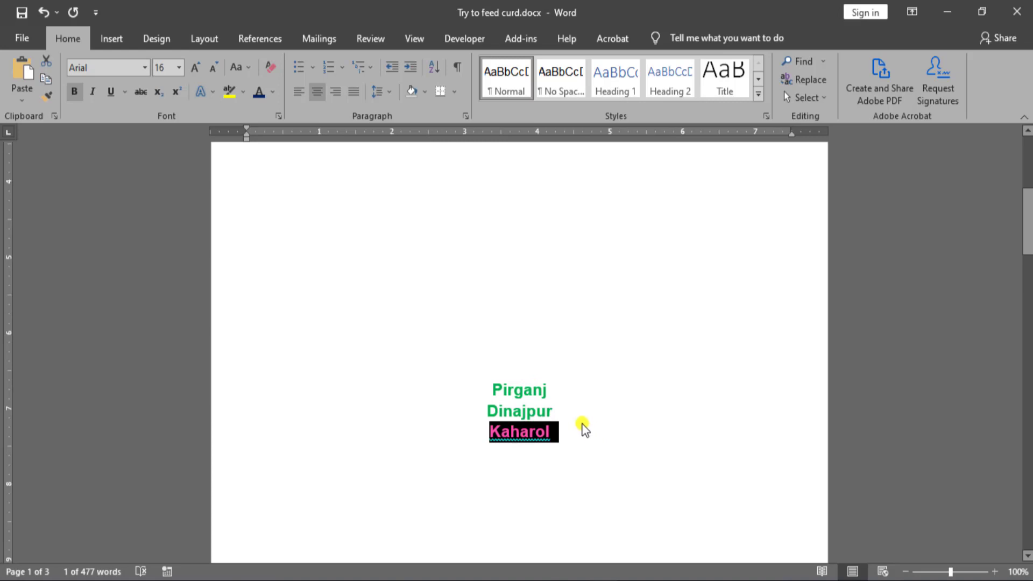
pyautogui.click(553, 441)
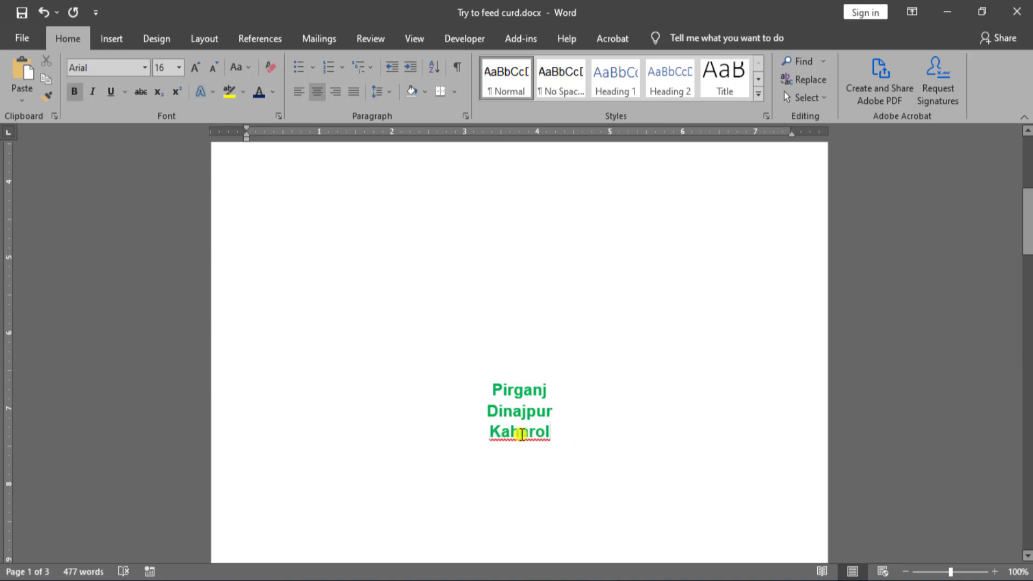
pyautogui.click(519, 433)
pyautogui.rightClick(529, 433)
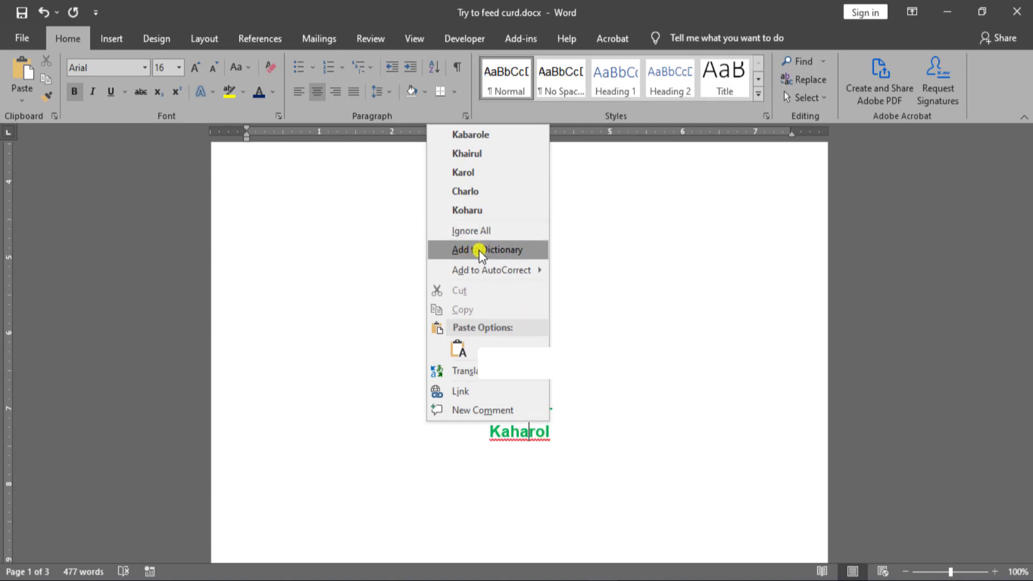
pyautogui.click(505, 250)
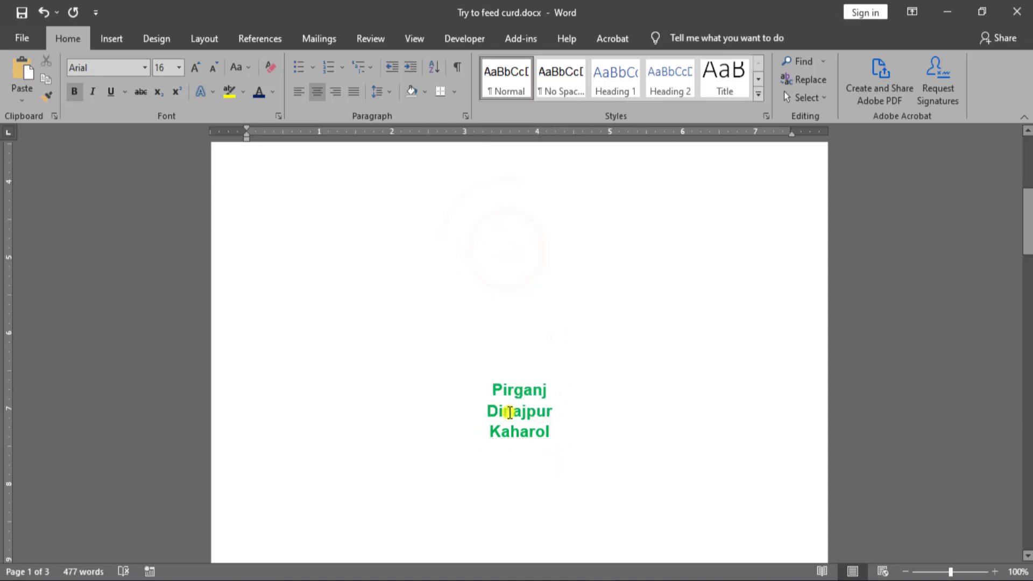
# Add Pirganj to the dictionary, then type Hello below Kaharol, correcting Helloo via suggestion.
pyautogui.rightClick(518, 388)
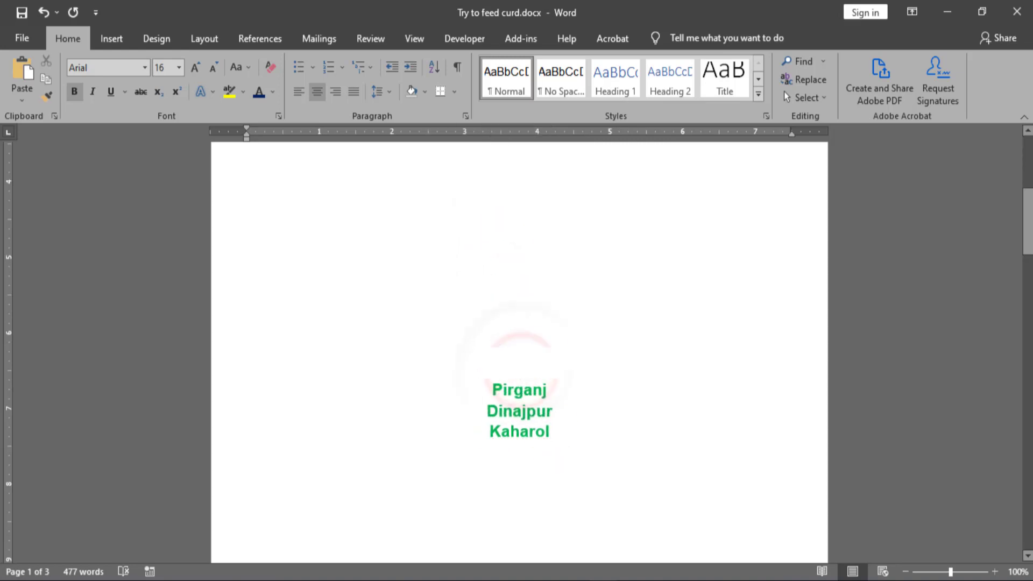
pyautogui.click(479, 191)
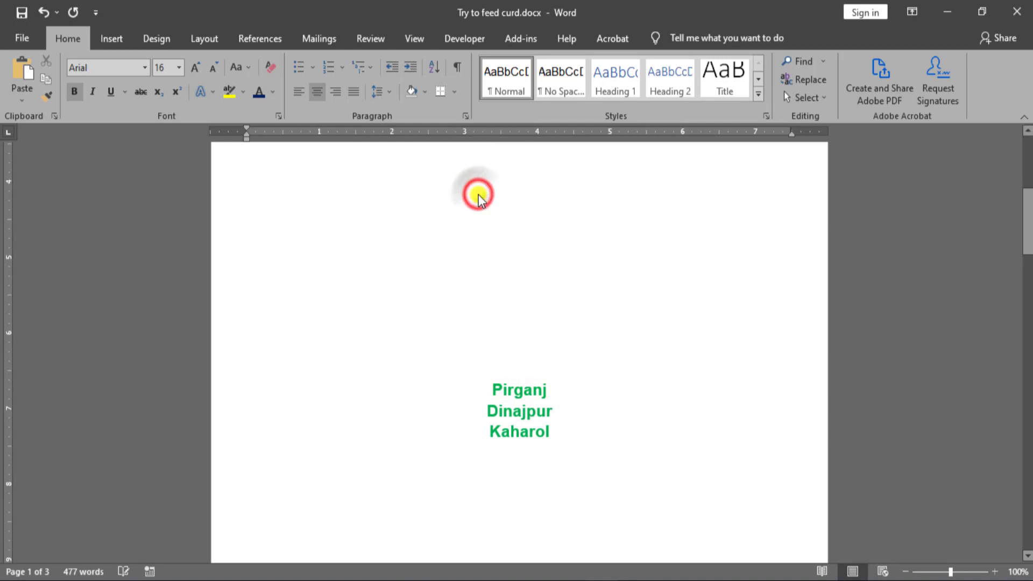
pyautogui.click(555, 475)
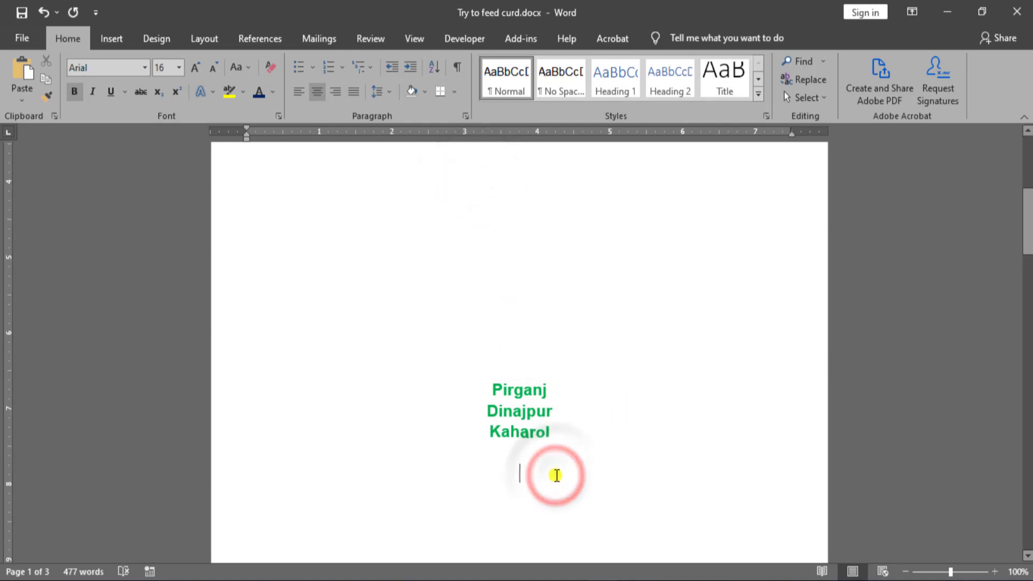
pyautogui.write('h')
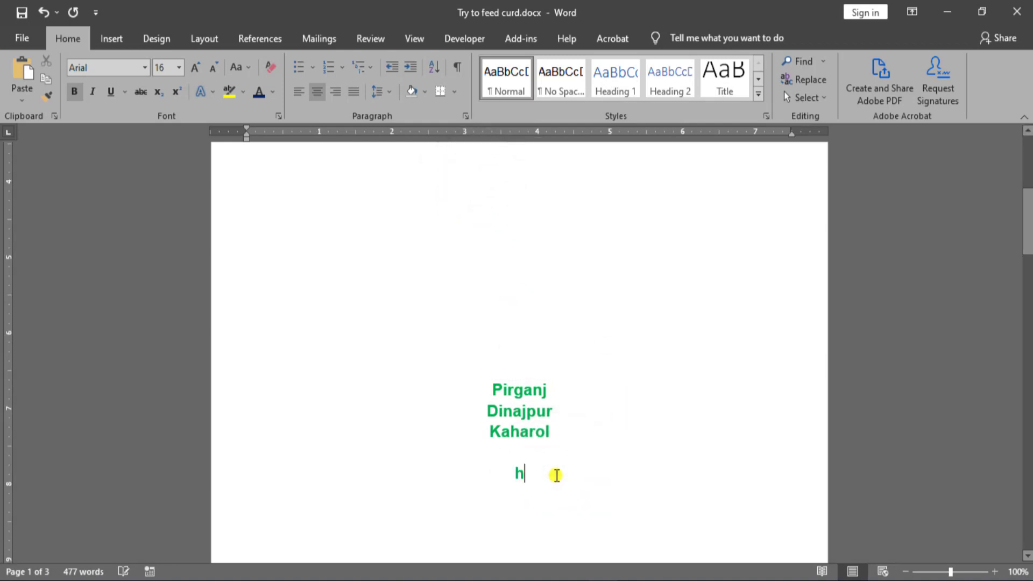
pyautogui.write('ell')
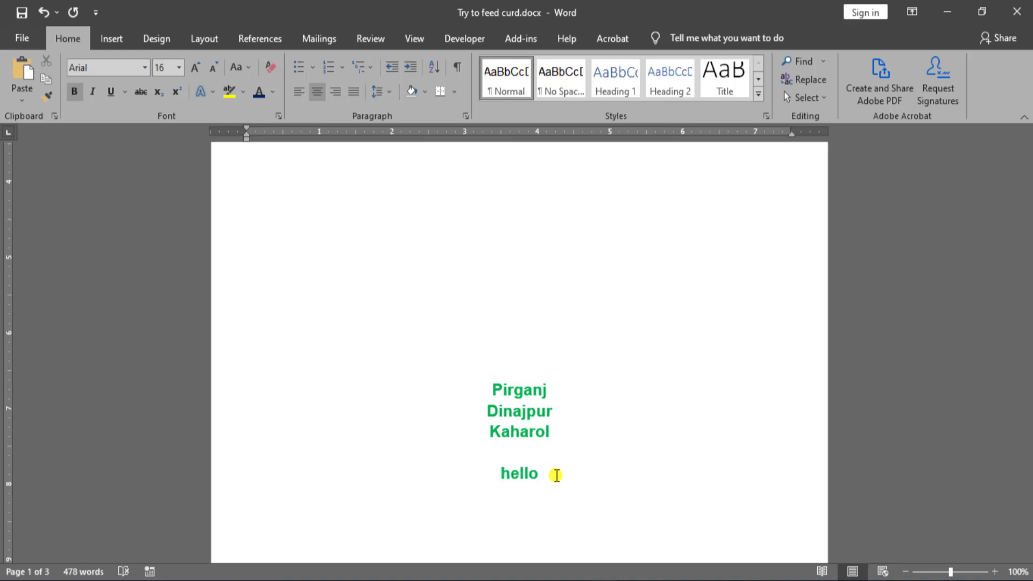
pyautogui.write('o')
pyautogui.press('Return')
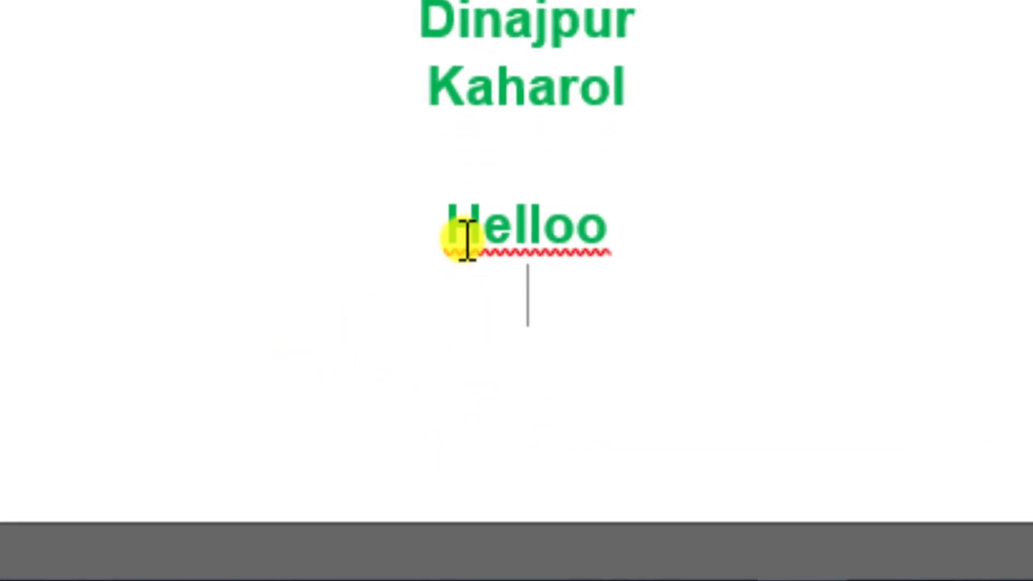
pyautogui.moveTo(472, 278)
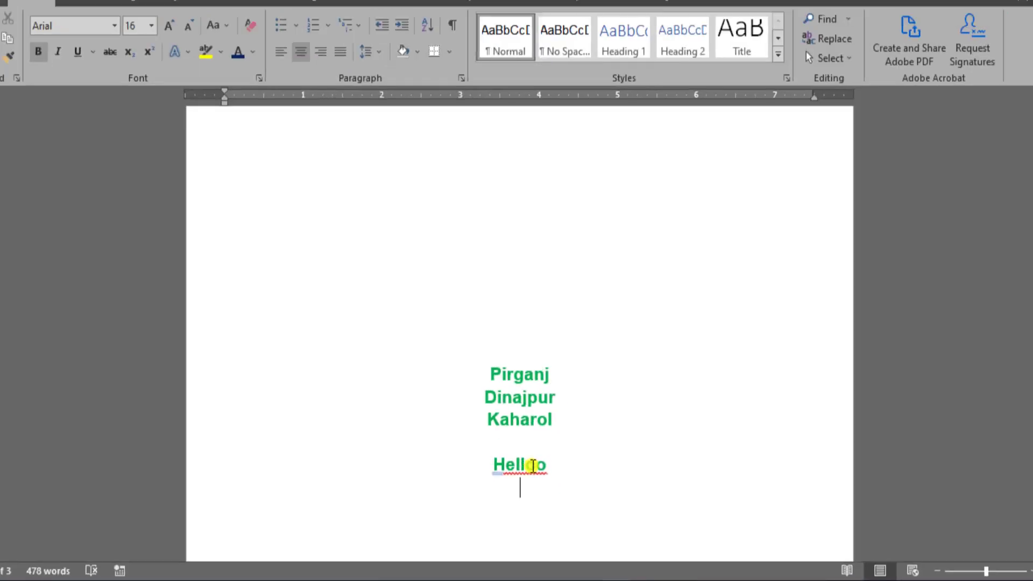
pyautogui.click(509, 489)
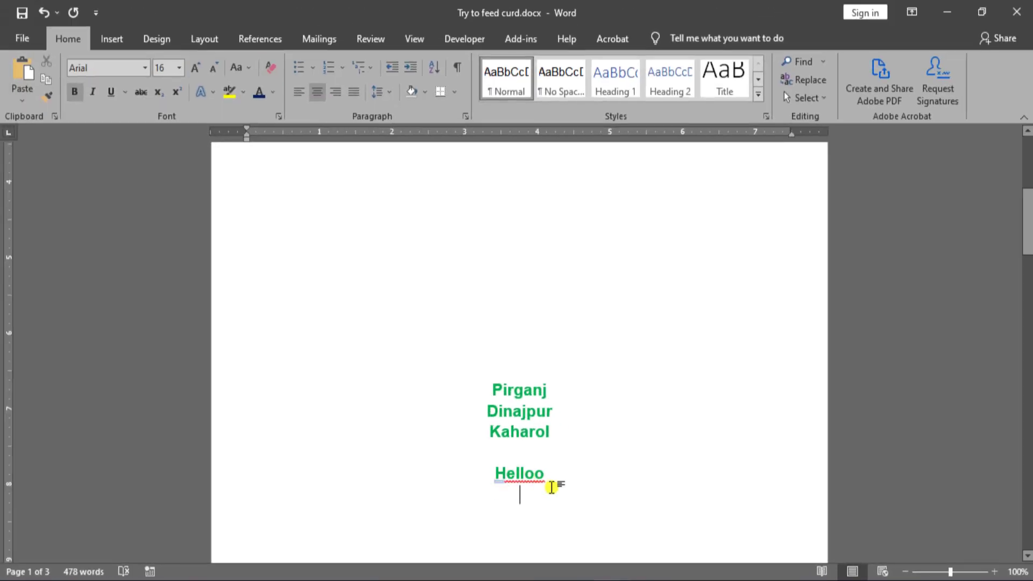
pyautogui.rightClick(519, 475)
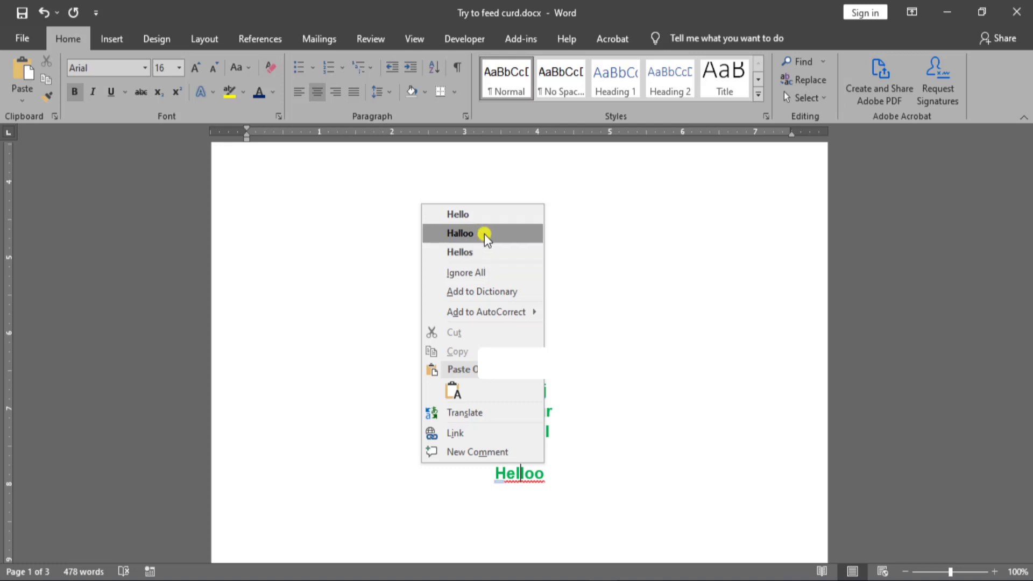
pyautogui.click(510, 217)
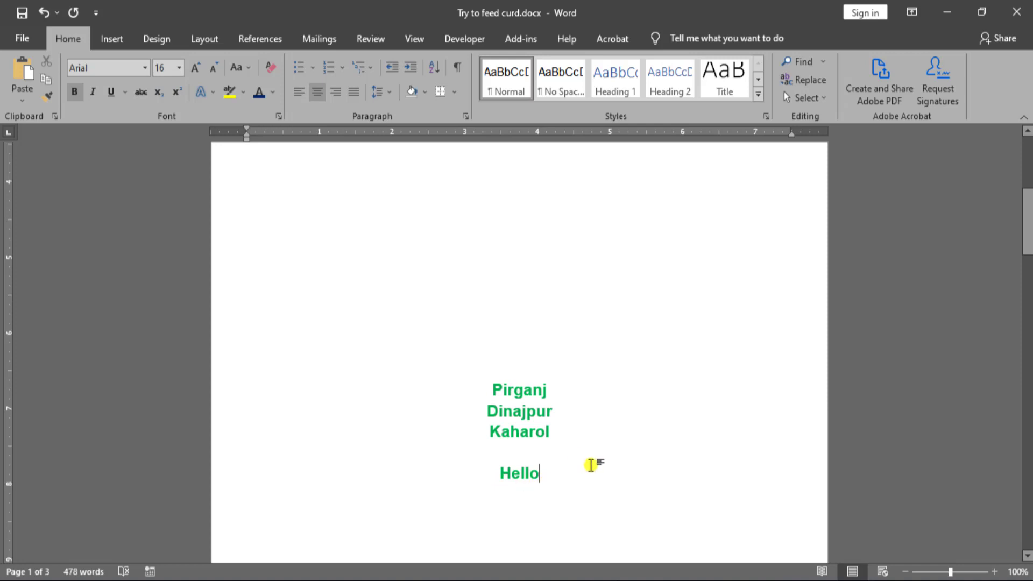
# Delete the extra spaces after the words 'page' and 'weather'.
pyautogui.moveTo(1027, 201); pyautogui.dragTo(1027, 330)
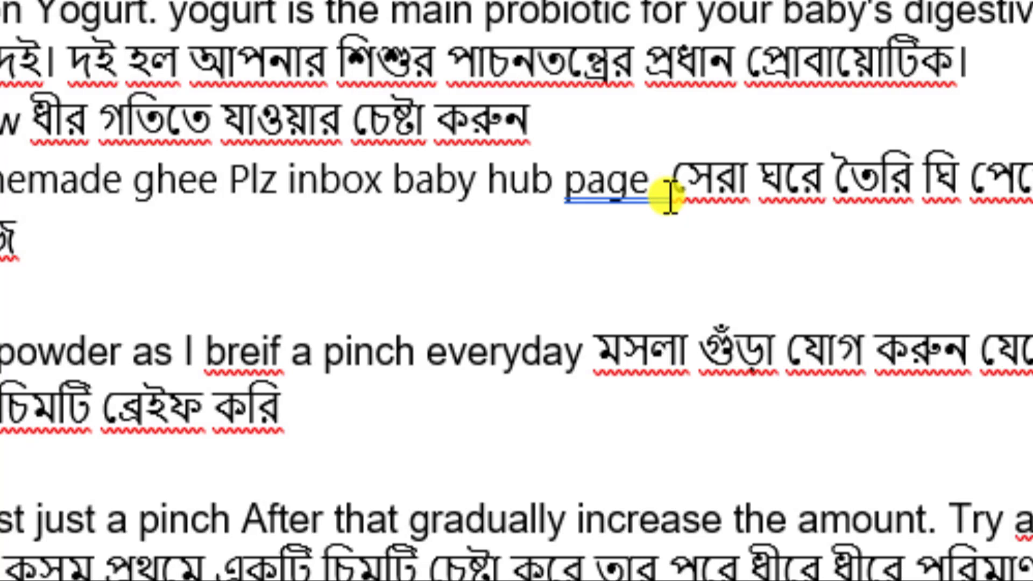
pyautogui.click(669, 194)
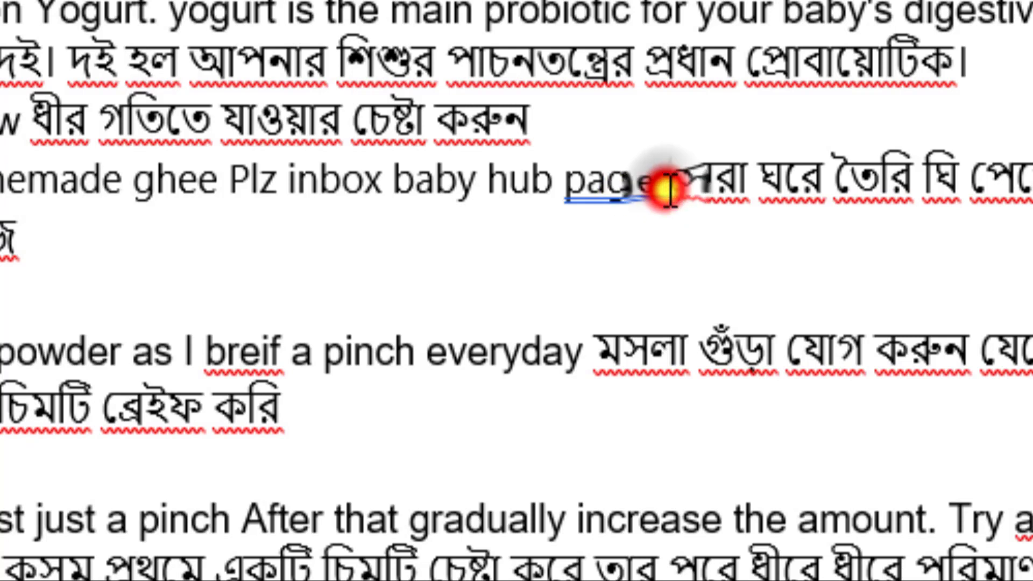
pyautogui.press('BackSpace')
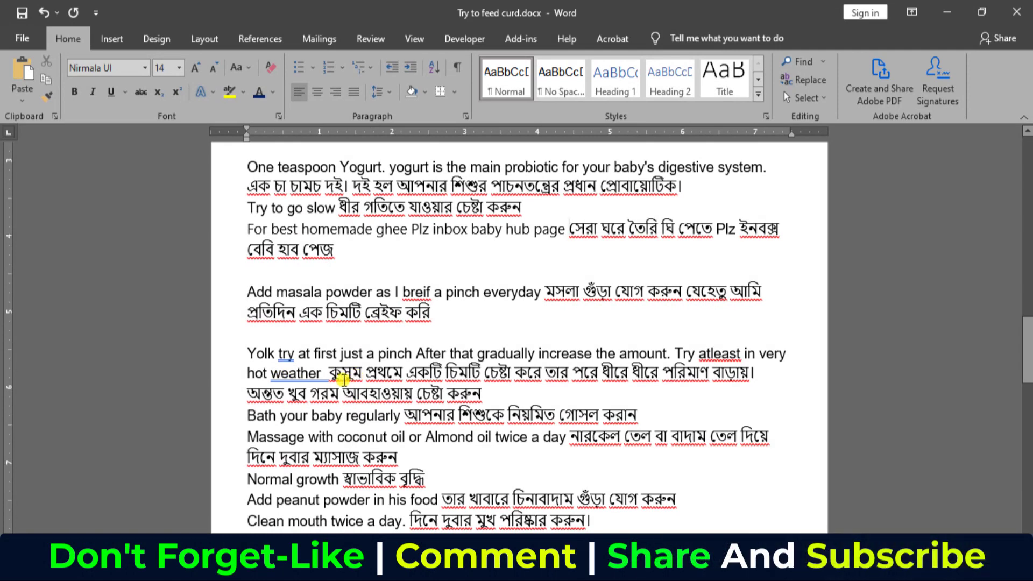
pyautogui.click(328, 373)
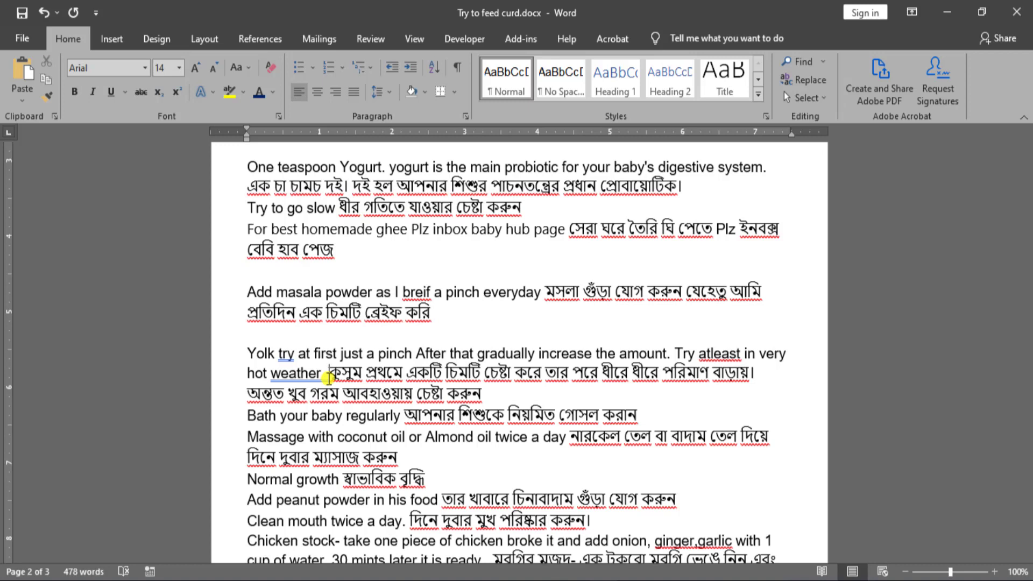
pyautogui.press('BackSpace')
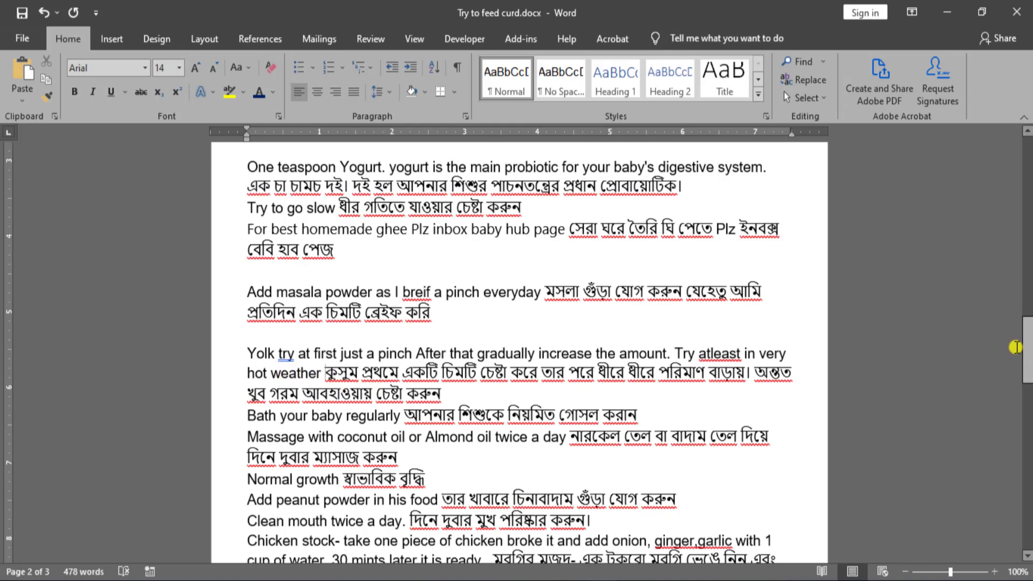
# Remove the extra spaces after banana, cooking and teaspoon in the ghee line.
pyautogui.moveTo(1014, 347); pyautogui.dragTo(1027, 416)
pyautogui.click(534, 194)
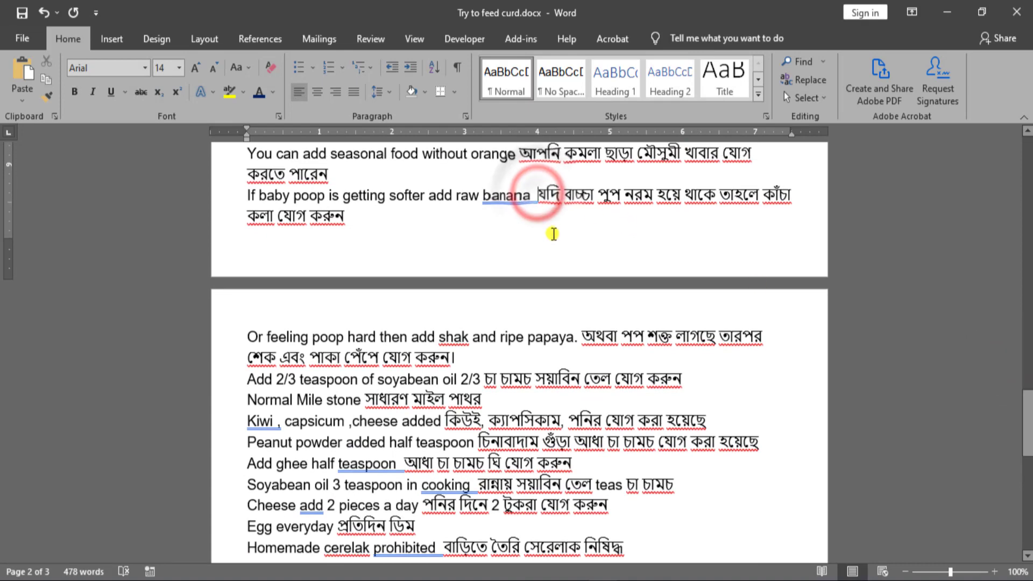
pyautogui.press('BackSpace')
pyautogui.moveTo(1027, 395); pyautogui.dragTo(1027, 433)
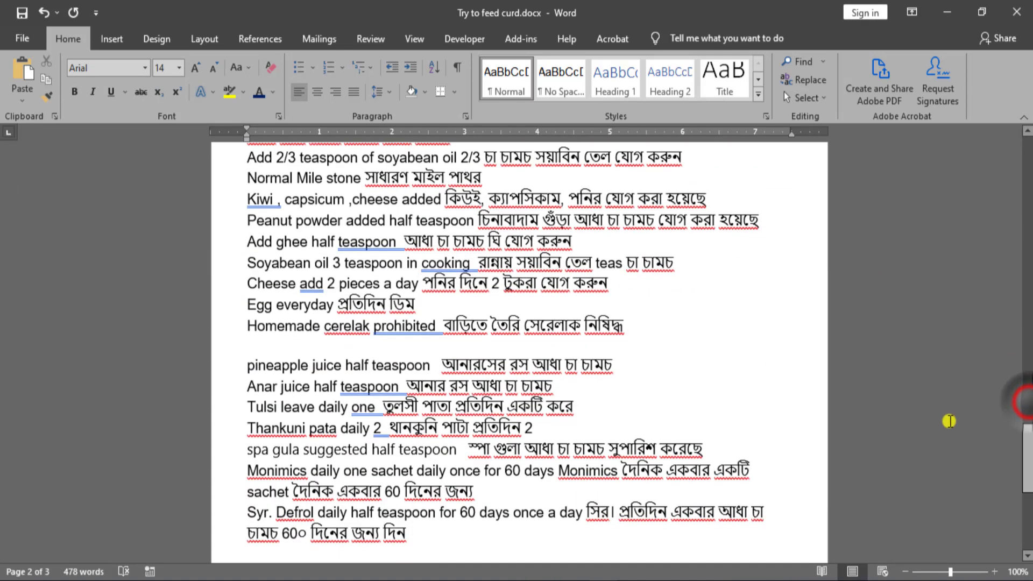
pyautogui.click(478, 262)
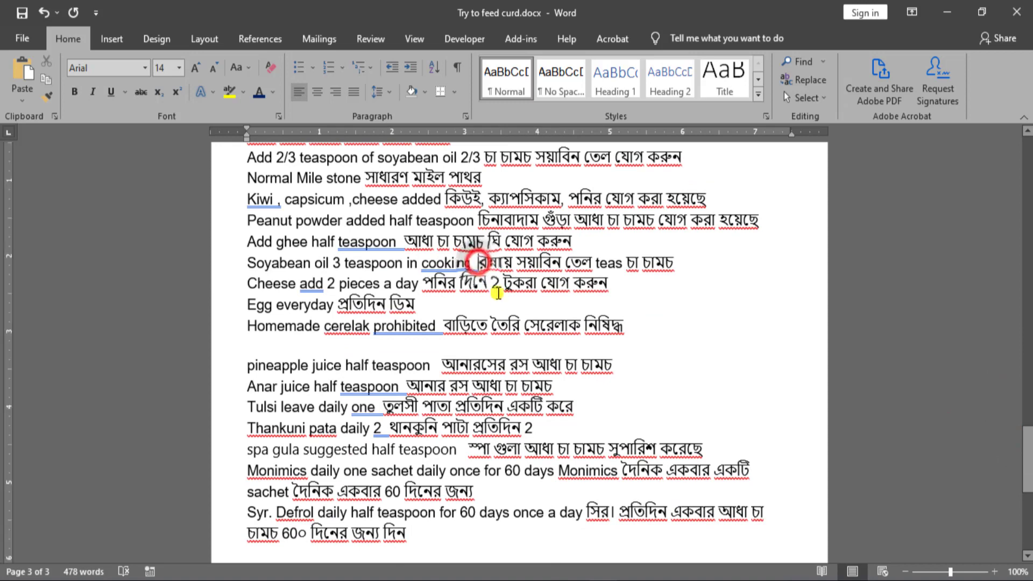
pyautogui.press('BackSpace')
pyautogui.click(403, 242)
pyautogui.press('BackSpace')
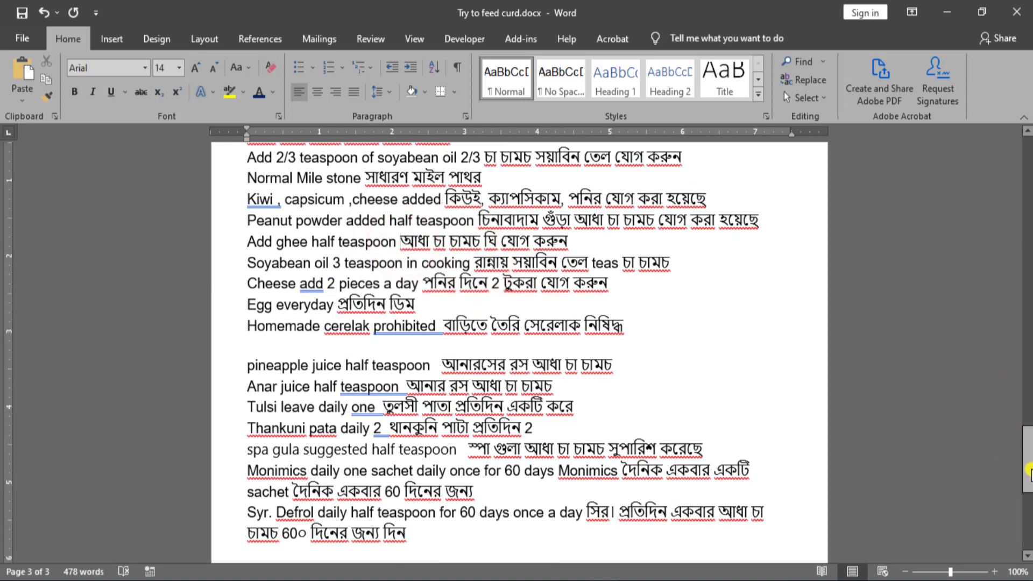
pyautogui.moveTo(1024, 468); pyautogui.dragTo(1029, 221)
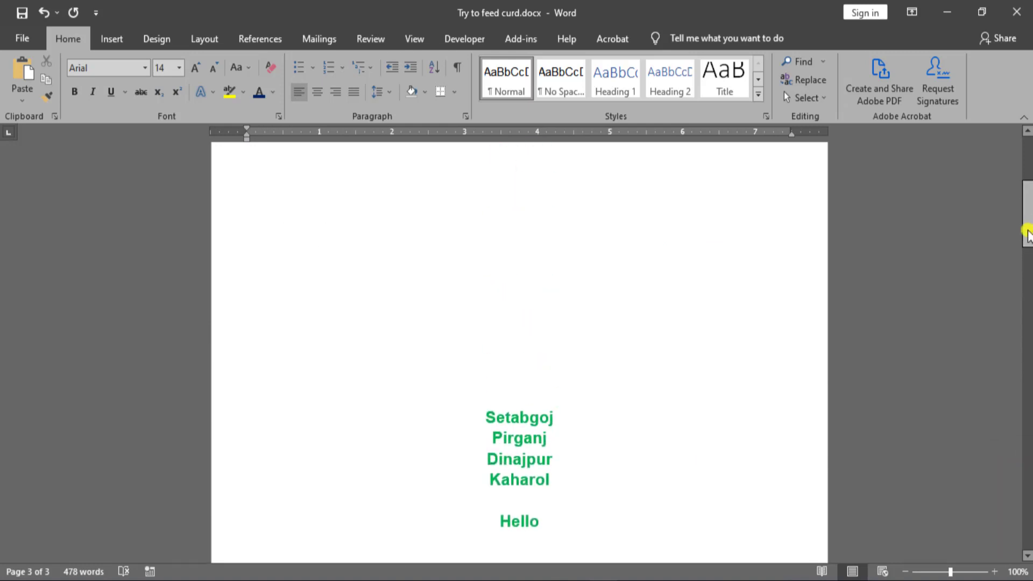
# Scroll back to the Bengali title on page 1 and select the whole document with Ctrl+A.
pyautogui.click(498, 341)
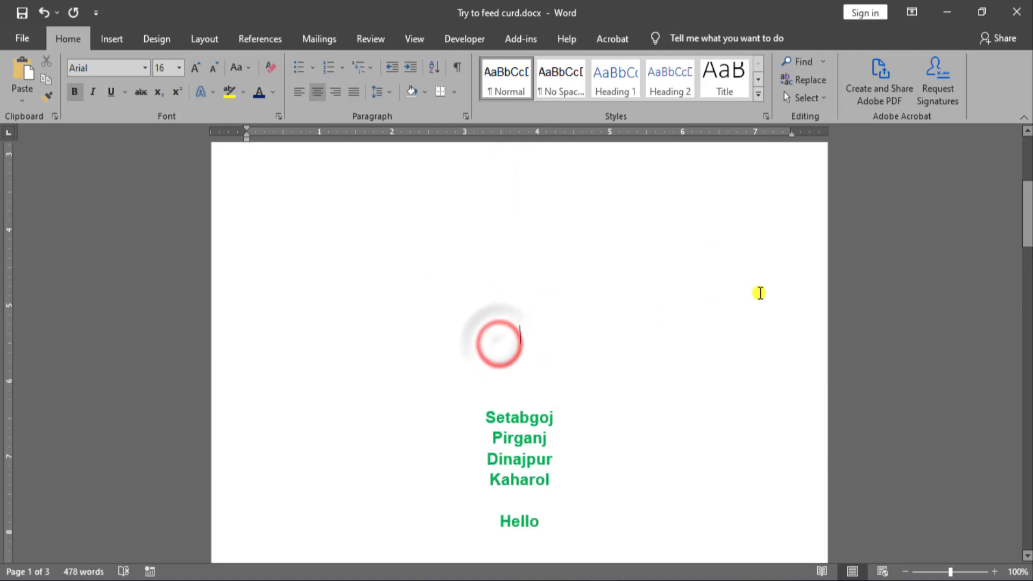
pyautogui.moveTo(1029, 211); pyautogui.dragTo(1029, 168)
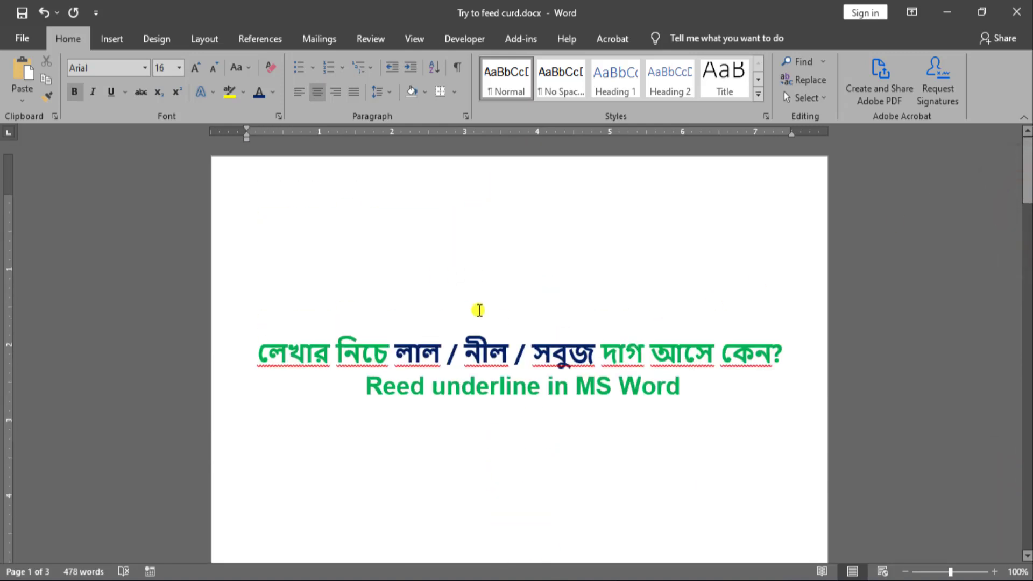
pyautogui.moveTo(1027, 166); pyautogui.dragTo(1026, 162)
pyautogui.hotkey('ctrl', 'a')
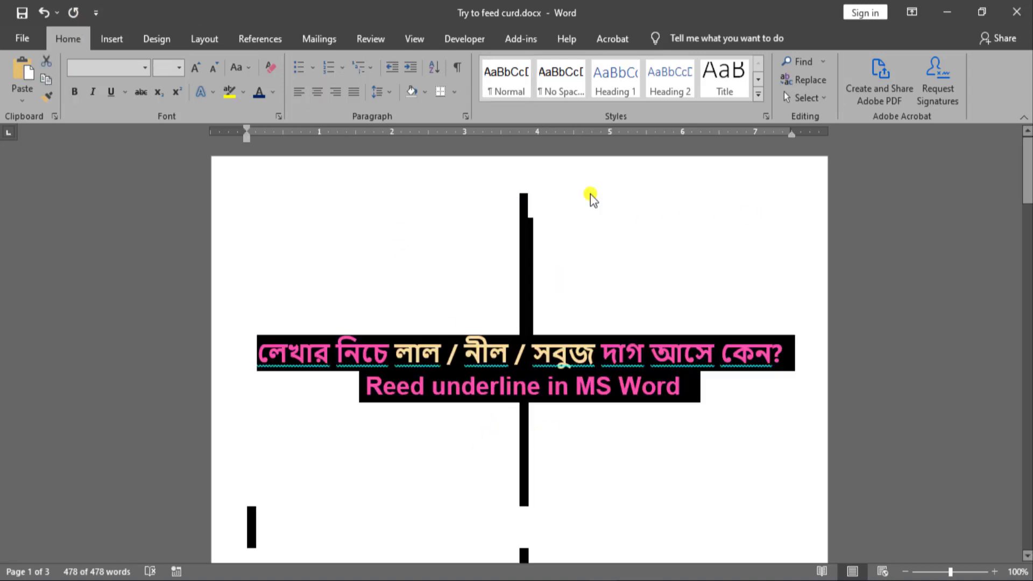
# Run Recheck Document from the Proofing page of Word Options, confirm the reset, and close Options.
pyautogui.click(23, 39)
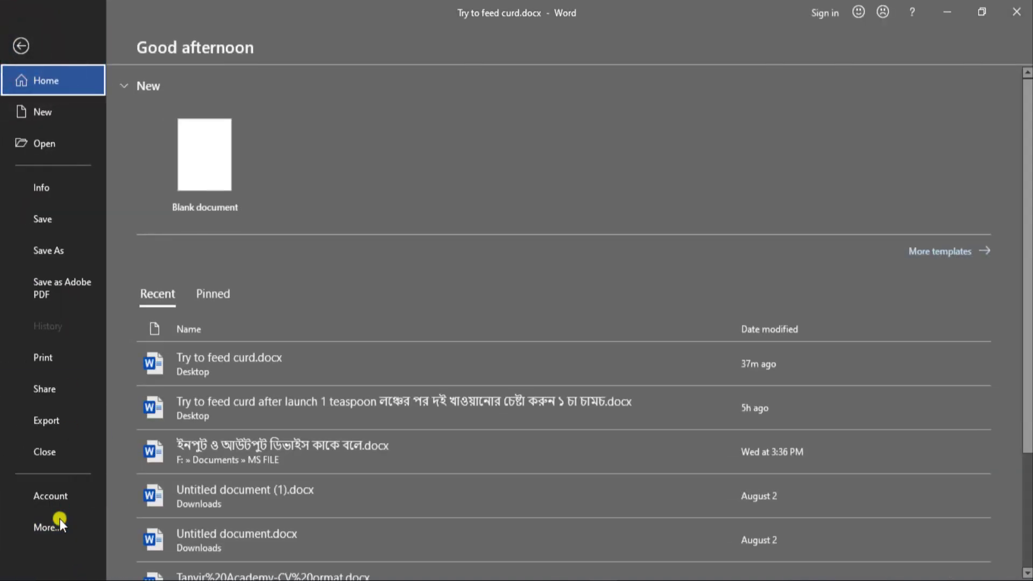
pyautogui.click(59, 527)
pyautogui.click(159, 559)
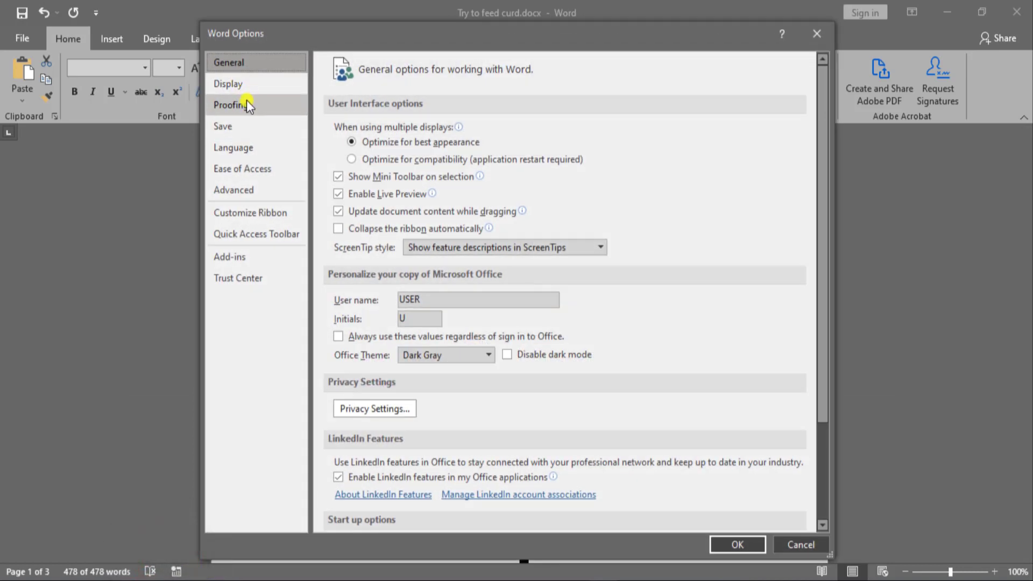
pyautogui.click(245, 105)
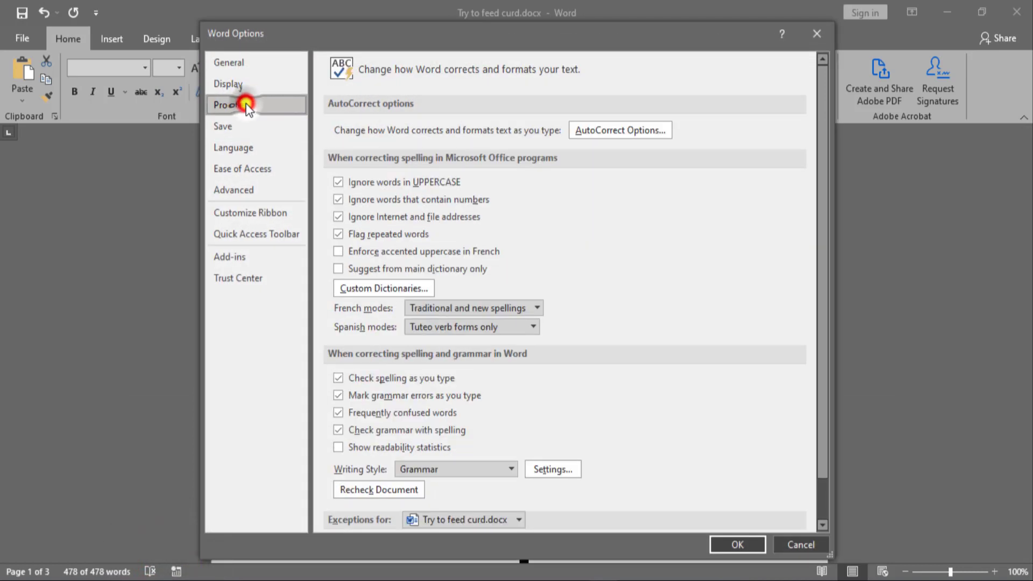
pyautogui.moveTo(821, 226); pyautogui.dragTo(821, 292)
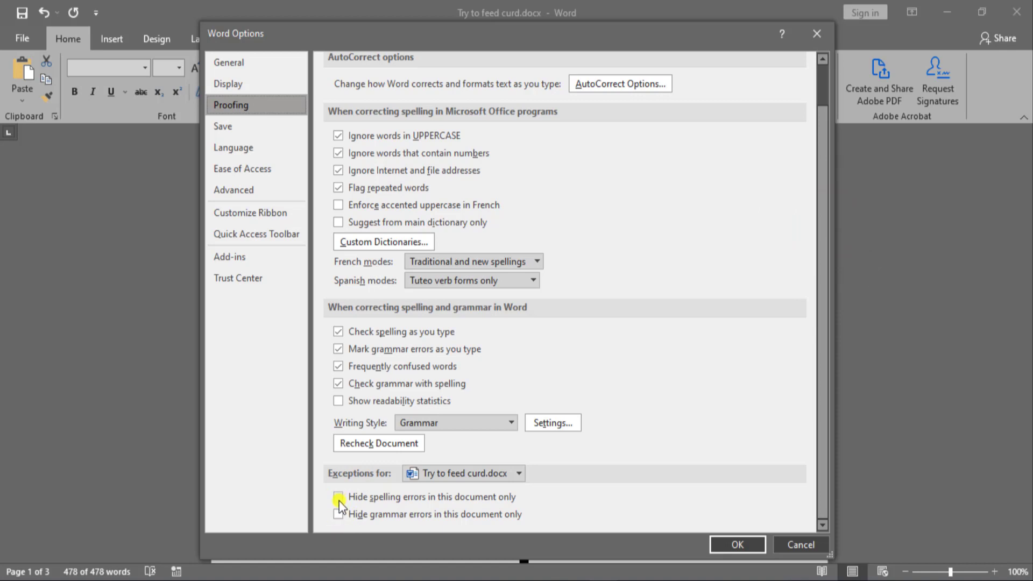
pyautogui.click(388, 443)
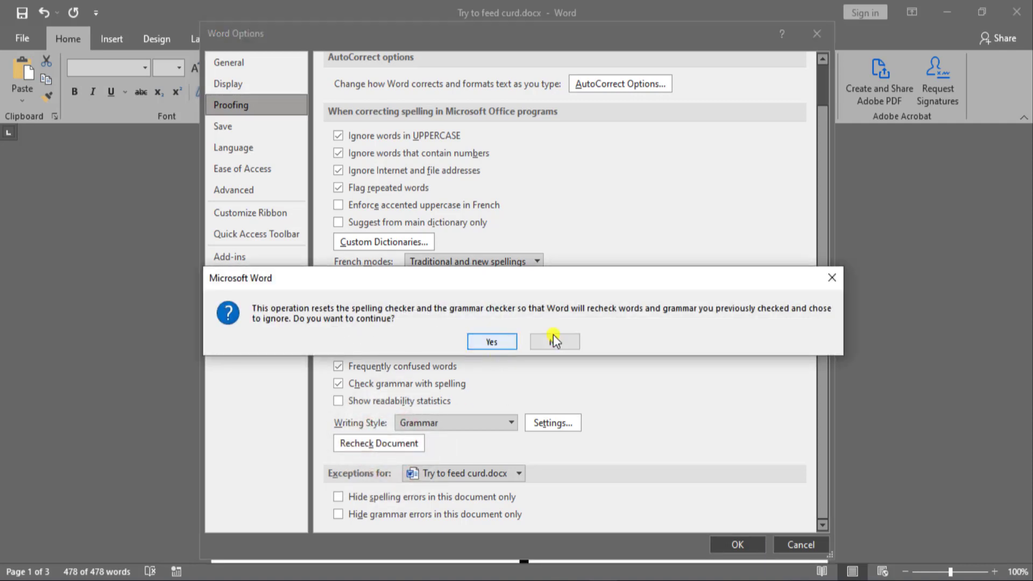
pyautogui.click(492, 342)
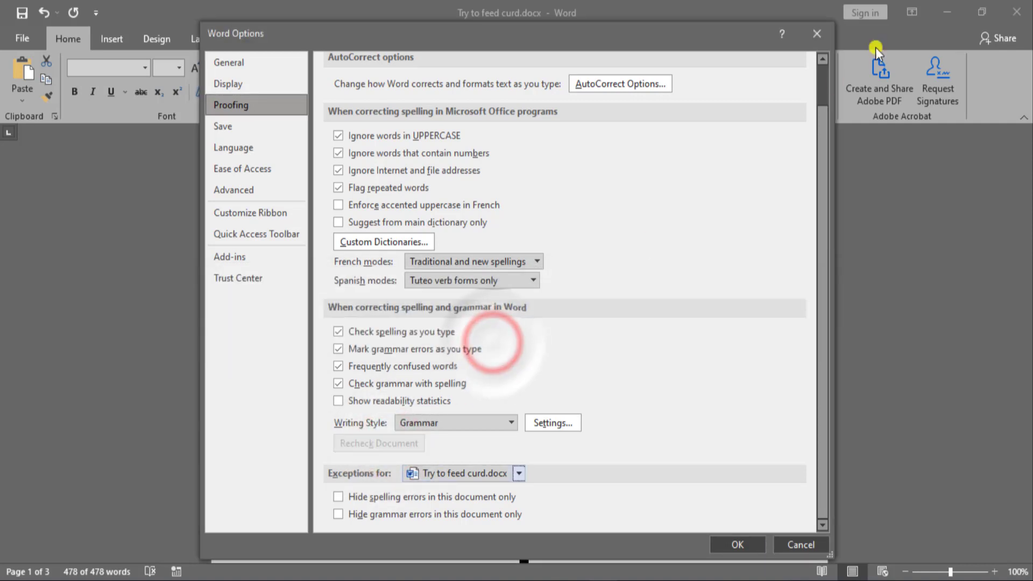
pyautogui.click(731, 549)
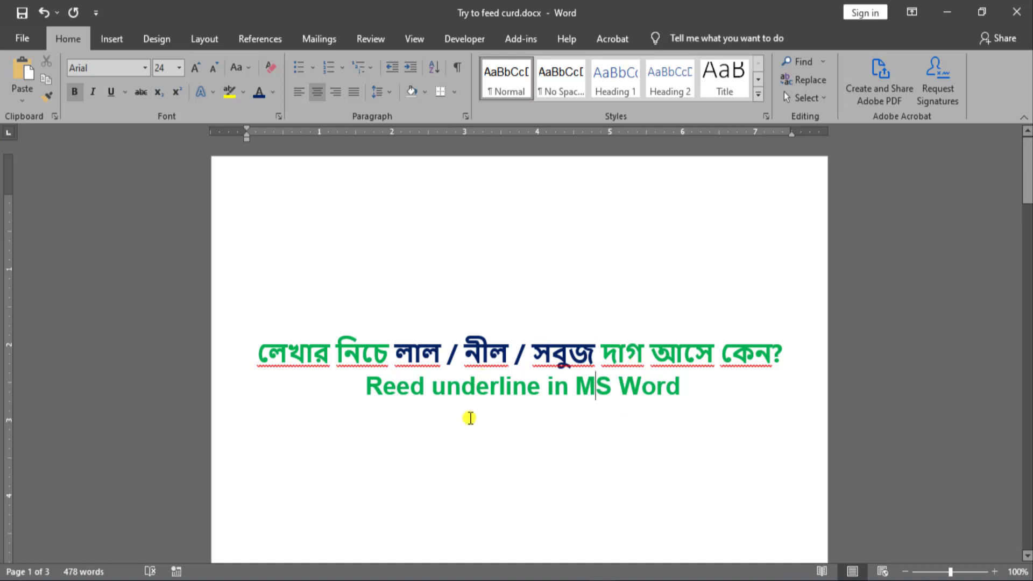
# Choose English (United States) as the whole document's proofing language, leaving spelling and grammar checking on.
pyautogui.hotkey('ctrl', 'a')
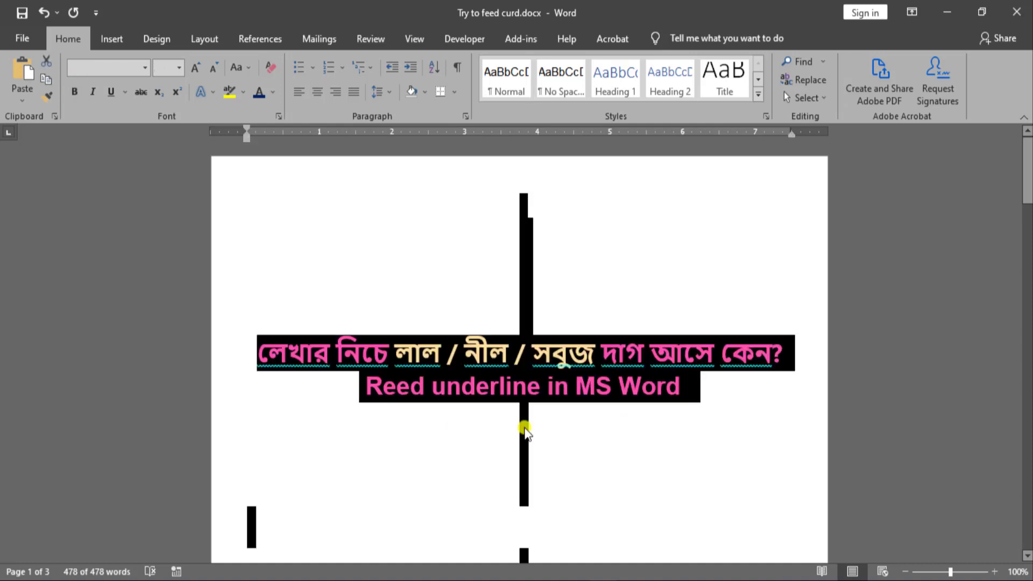
pyautogui.click(371, 39)
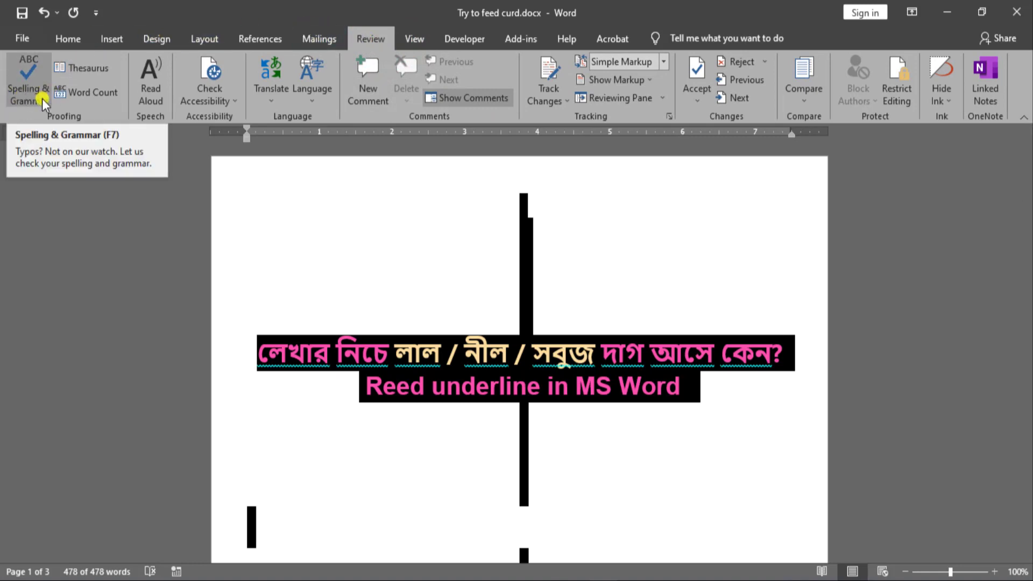
pyautogui.click(322, 104)
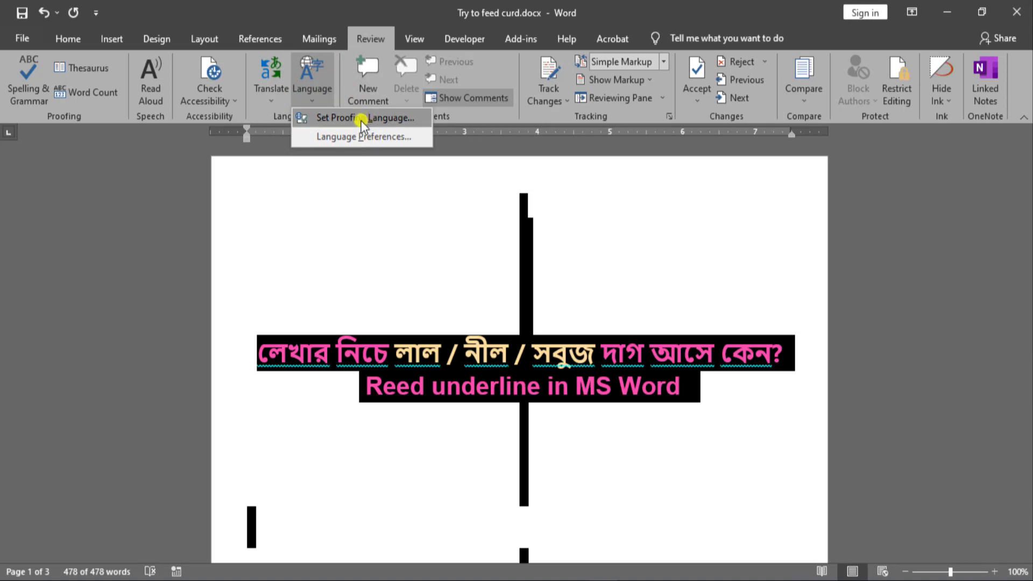
pyautogui.click(398, 119)
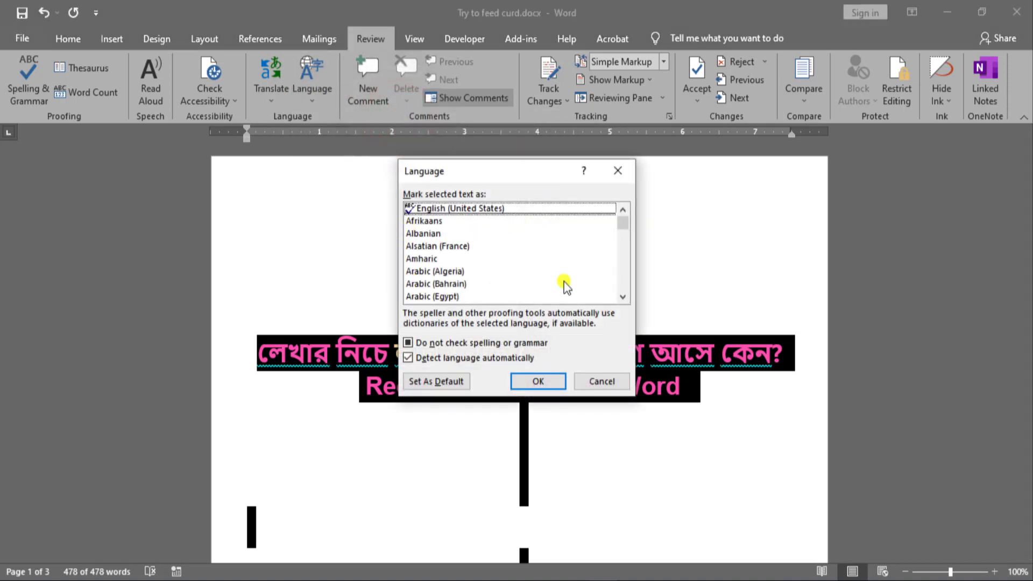
pyautogui.moveTo(626, 234); pyautogui.dragTo(622, 221)
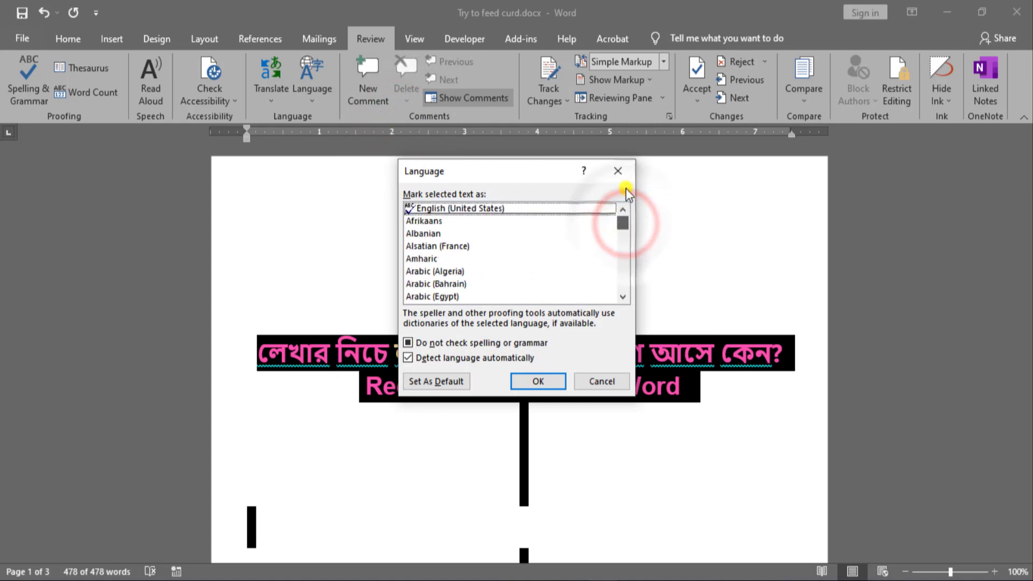
pyautogui.click(492, 209)
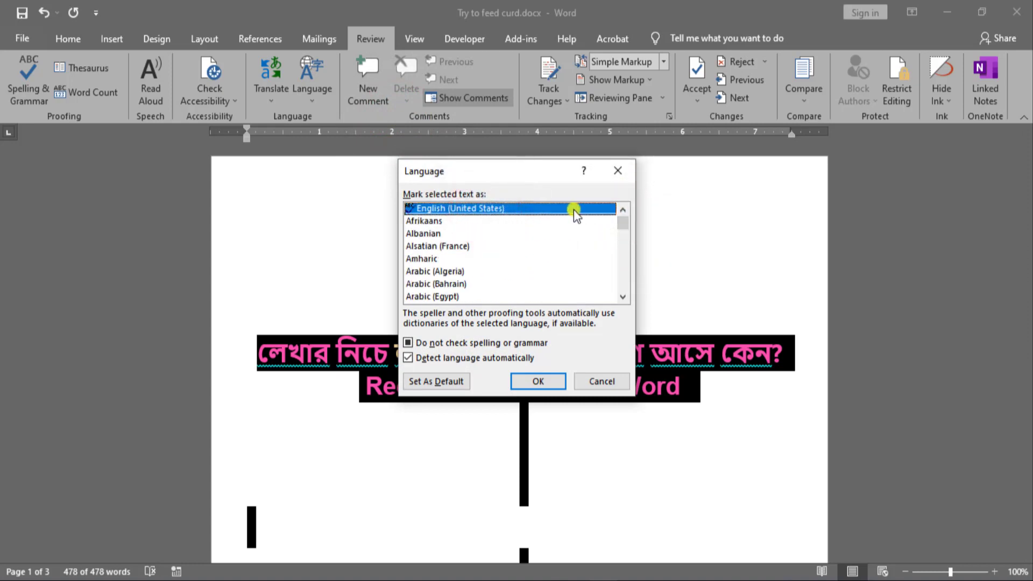
pyautogui.click(408, 343)
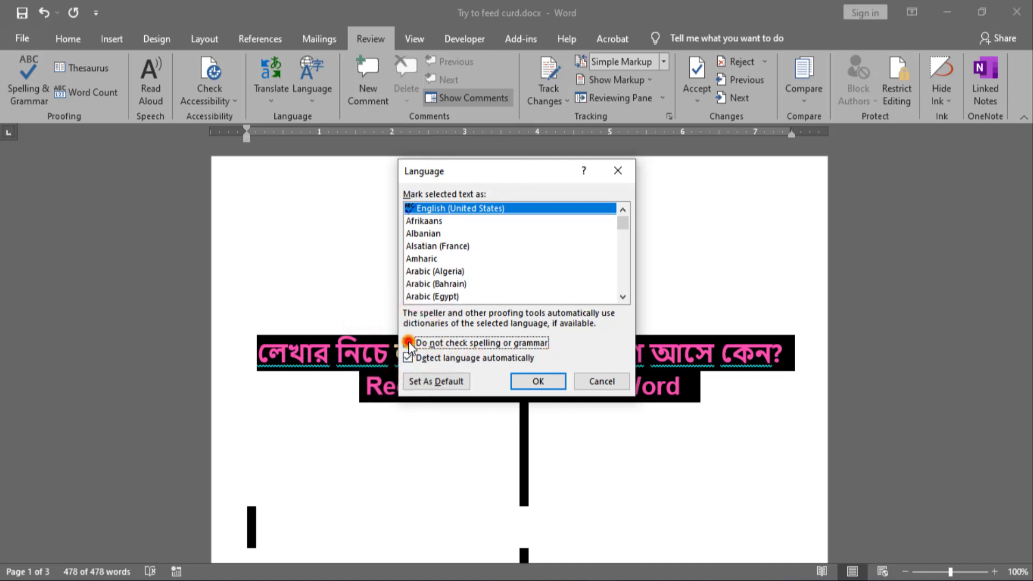
pyautogui.click(407, 342)
# Apply English (United States), run Spelling & Grammar, and close the results pane.
pyautogui.click(526, 381)
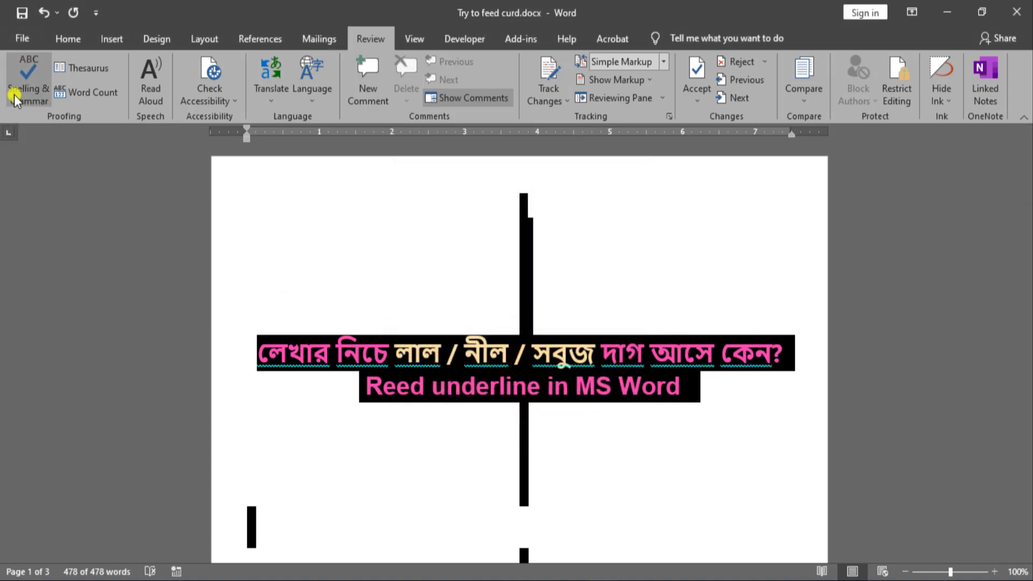
pyautogui.click(29, 97)
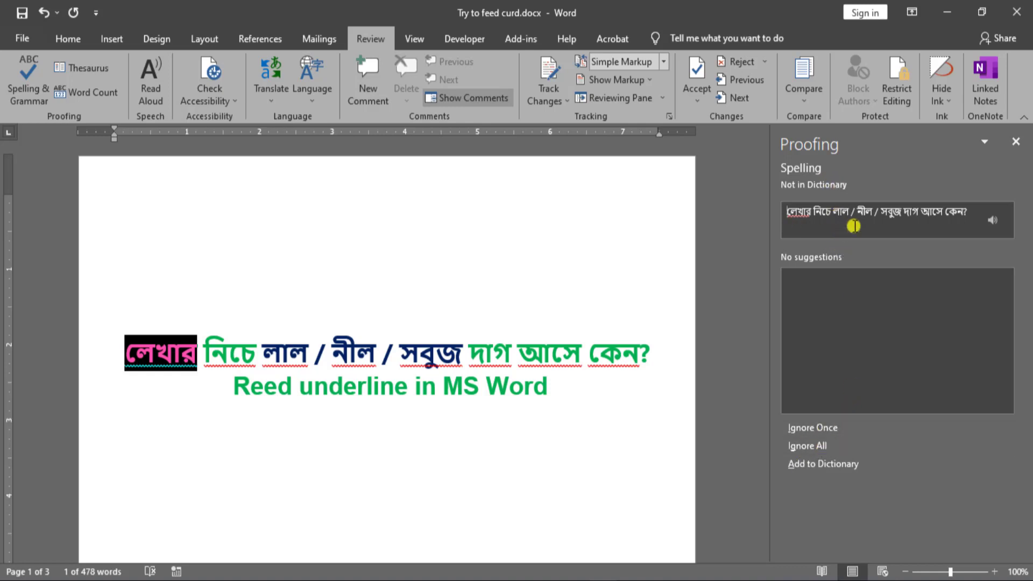
pyautogui.click(1017, 143)
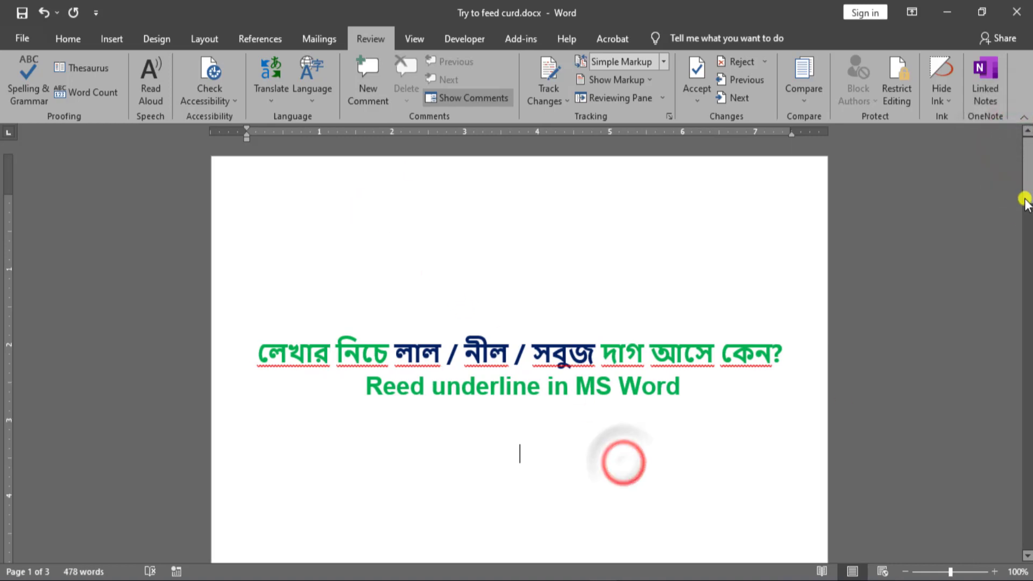
pyautogui.moveTo(1026, 173)
pyautogui.mouseDown()
pyautogui.moveTo(1027, 280)
pyautogui.moveTo(1027, 162)
pyautogui.mouseUp()
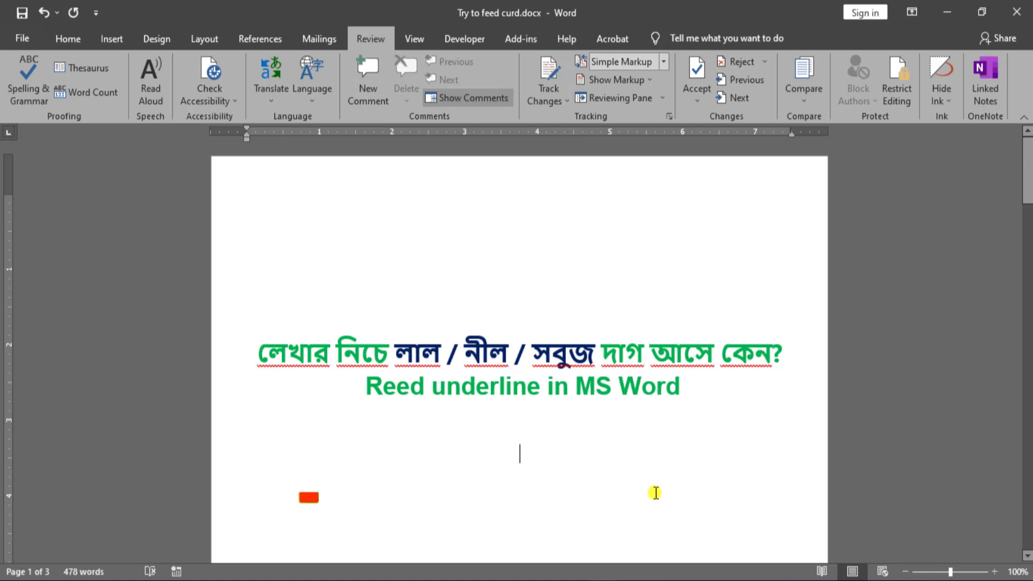